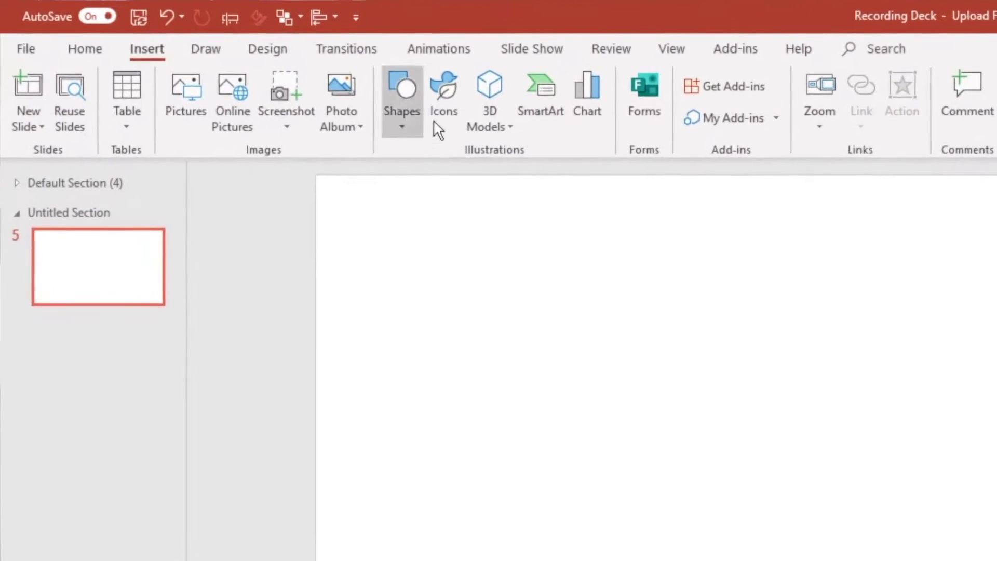
Step: Search the icon library for 'pumpkin' and insert the pumpkin icon onto slide 5
{"action": "left_click", "coordinate": [371, 88]}
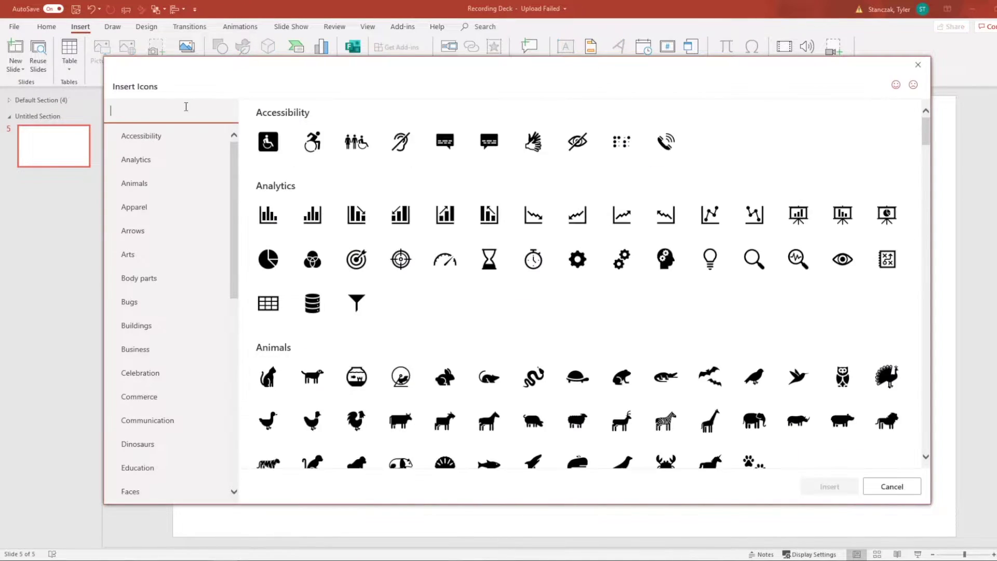
{"action": "type", "text": "pumpk"}
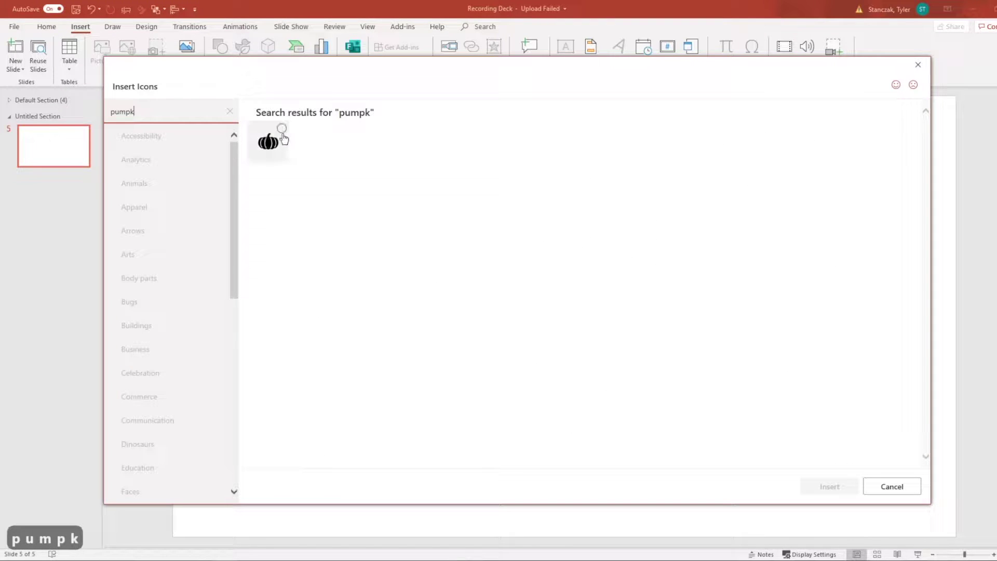
{"action": "left_click", "coordinate": [832, 485]}
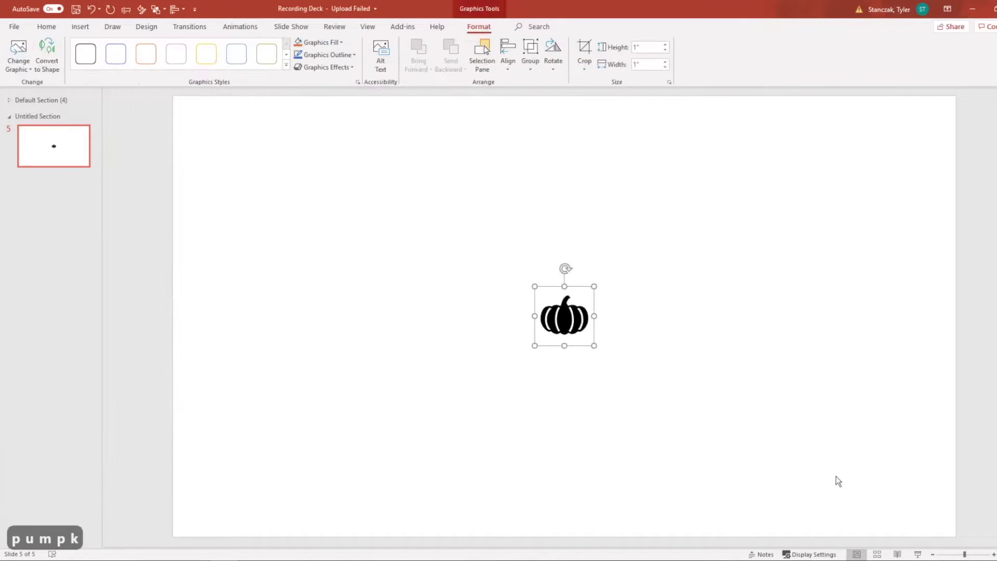
Step: Enlarge the pumpkin to about 10.5 inches and centre it on the slide
{"action": "left_click_drag", "start_coordinate": [557, 383], "coordinate": [691, 452]}
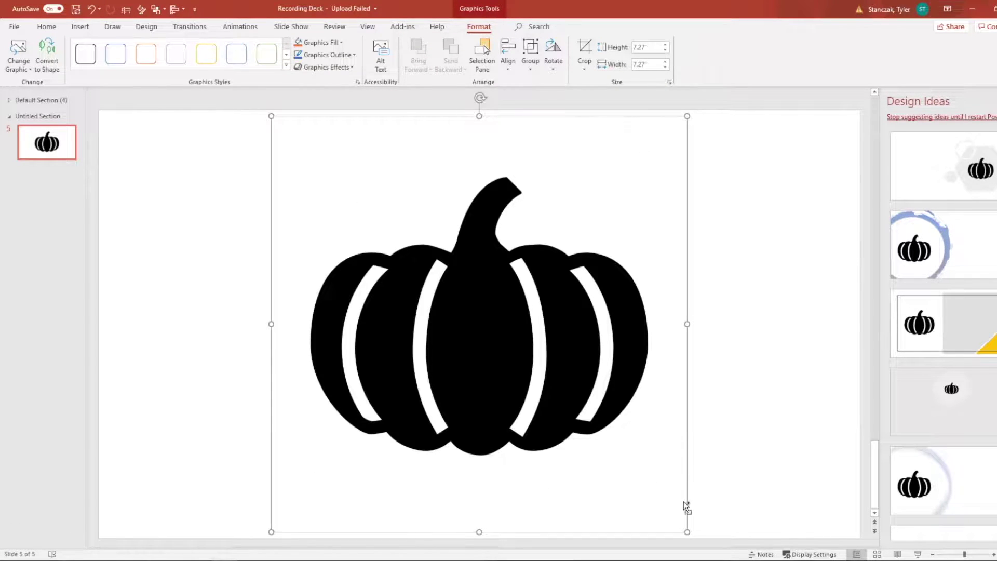
{"action": "left_click_drag", "start_coordinate": [688, 530], "coordinate": [761, 527]}
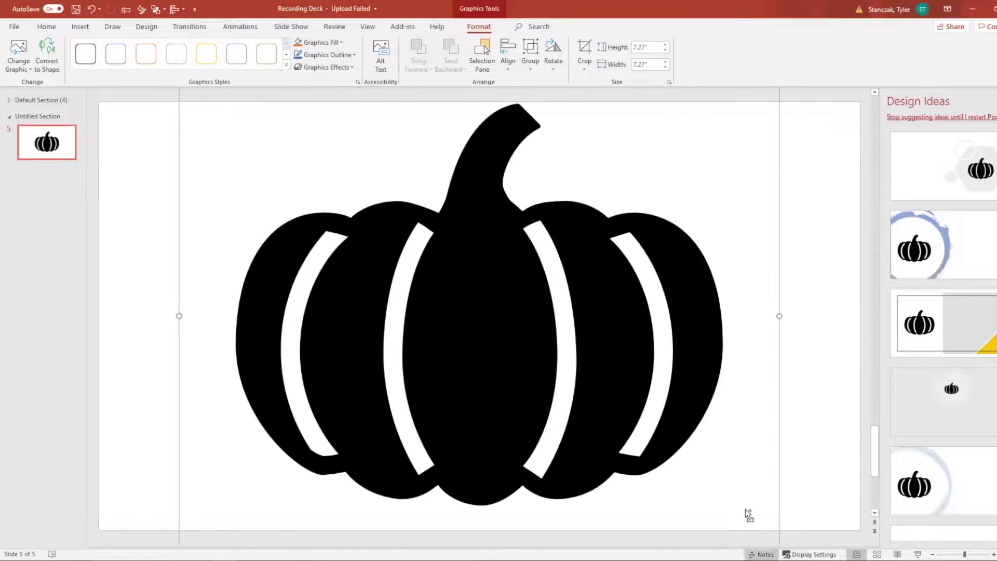
{"action": "scroll", "coordinate": [566, 354], "scroll_direction": "down", "scroll_amount": 3, "text": "ctrl"}
{"action": "left_click_drag", "start_coordinate": [486, 307], "coordinate": [488, 311]}
{"action": "left_click", "coordinate": [775, 307]}
Step: Ungroup the pumpkin icon, confirm converting it to a drawing, and copy the resulting shape
{"action": "left_click", "coordinate": [507, 337]}
{"action": "right_click", "coordinate": [508, 337]}
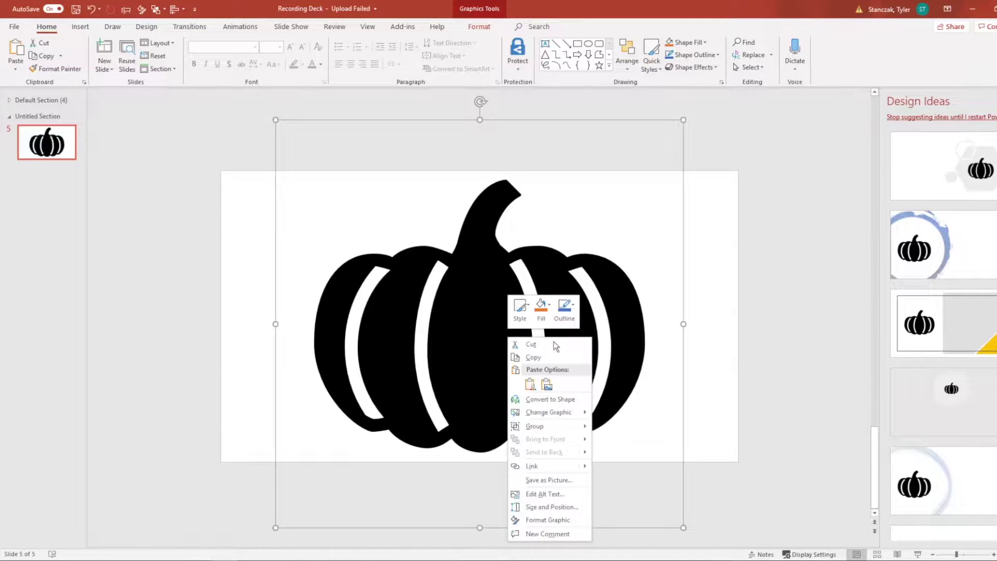
{"action": "mouse_move", "coordinate": [559, 427]}
{"action": "left_click", "coordinate": [625, 453]}
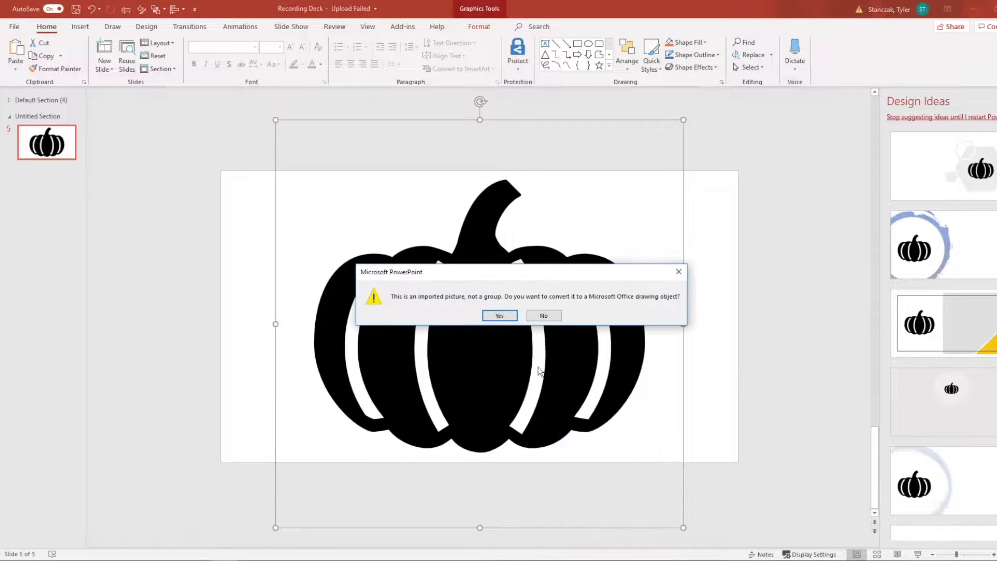
{"action": "left_click", "coordinate": [508, 318]}
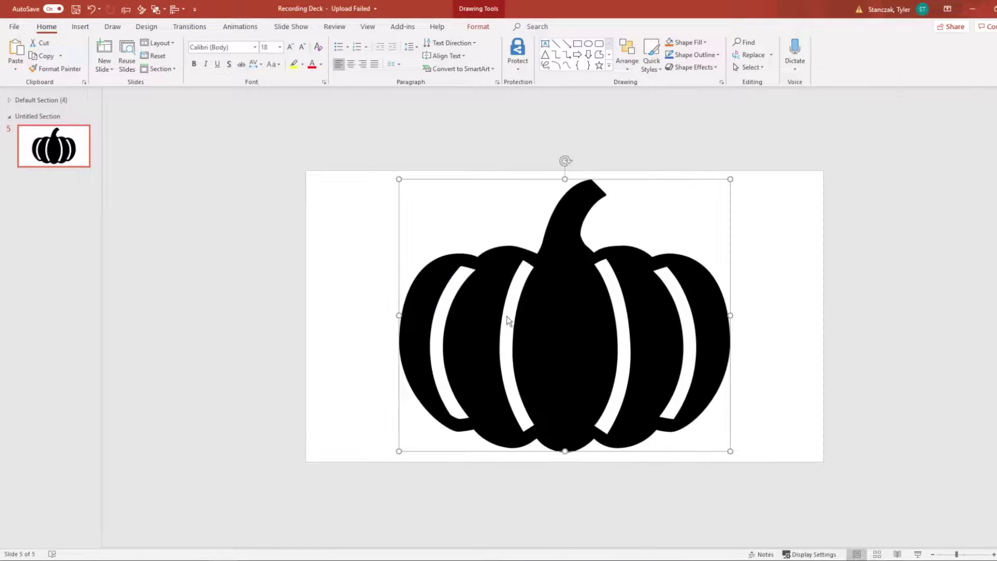
{"action": "left_click", "coordinate": [874, 377]}
{"action": "left_click", "coordinate": [574, 338]}
{"action": "key", "text": "ctrl+c"}
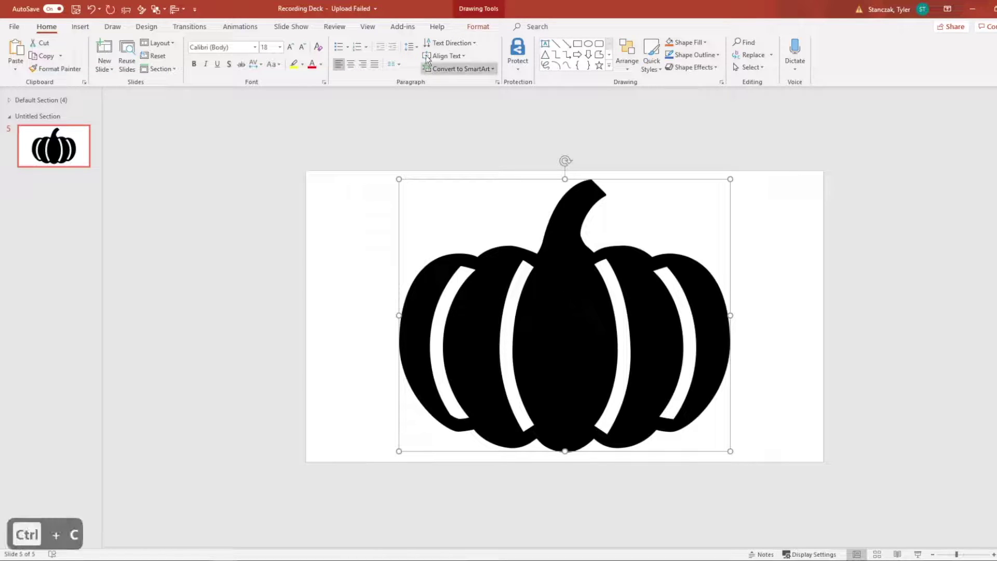
Step: Switch to Slide Master view and paste the pumpkin onto the master layout
{"action": "left_click", "coordinate": [366, 27]}
{"action": "left_click", "coordinate": [144, 65]}
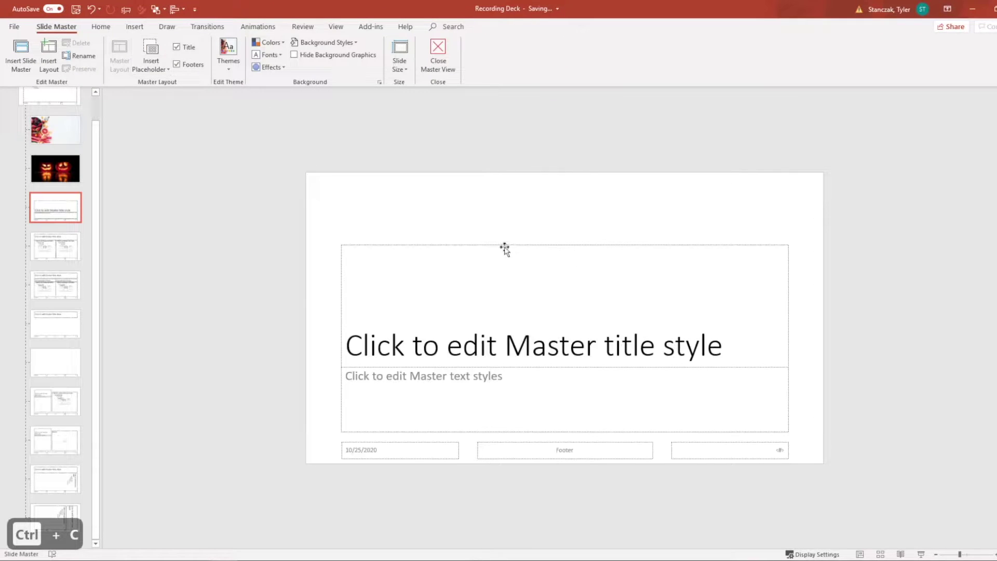
{"action": "key", "text": "ctrl+v"}
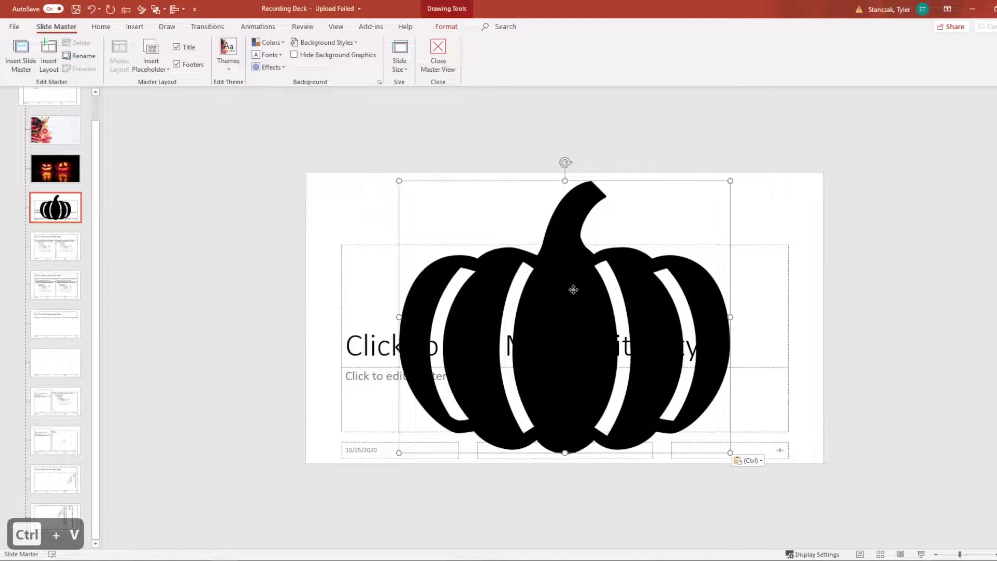
Step: Set the master pumpkin's fill transparency to about 62% so it fades to light grey
{"action": "right_click", "coordinate": [573, 289]}
{"action": "left_click", "coordinate": [616, 485]}
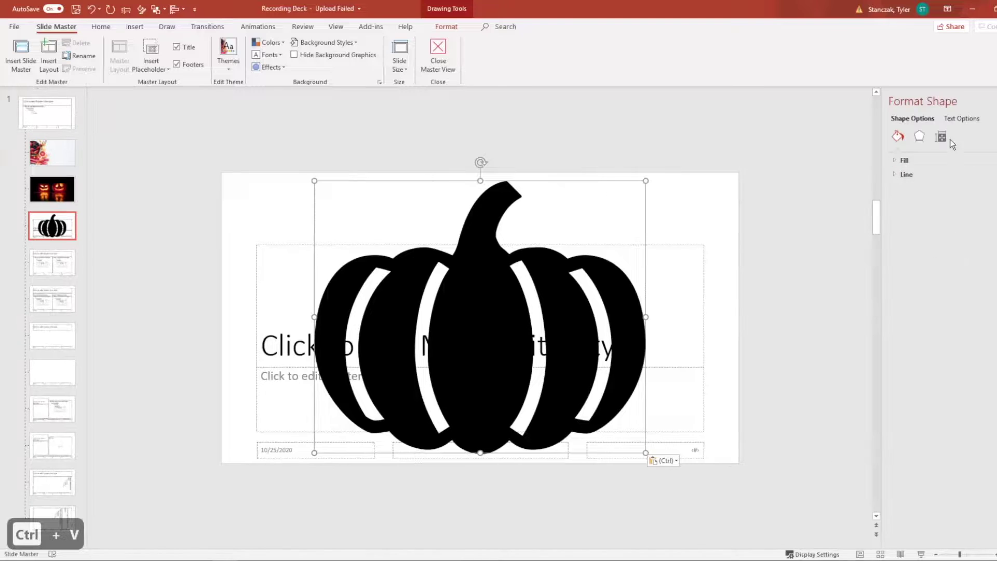
{"action": "left_click", "coordinate": [904, 161]}
{"action": "left_click_drag", "start_coordinate": [949, 272], "coordinate": [966, 272]}
{"action": "left_click", "coordinate": [785, 239]}
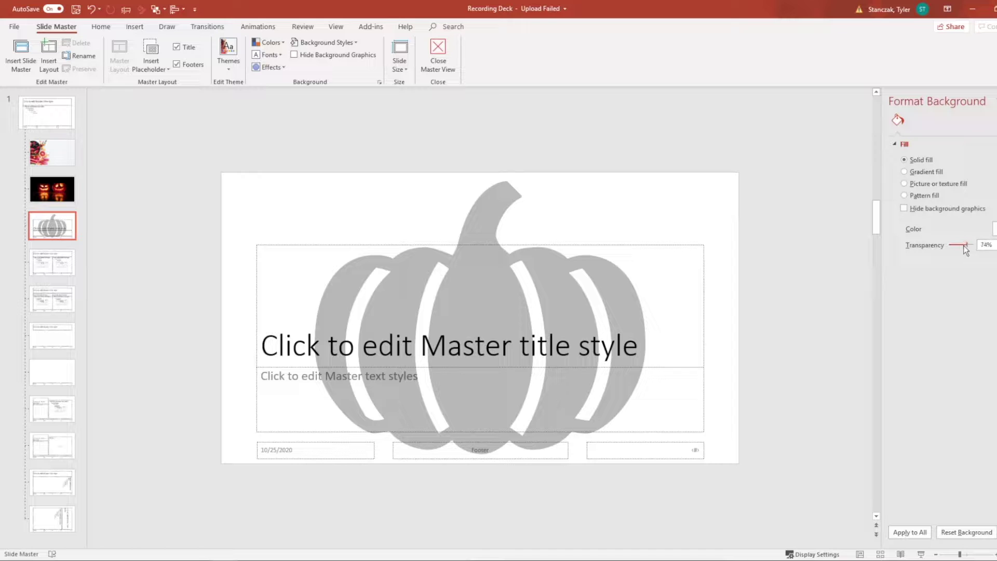
{"action": "key", "text": "Tab"}
Step: Raise the master pumpkin's transparency to 74%, then delete the black pumpkin from slide 5
{"action": "left_click_drag", "start_coordinate": [969, 273], "coordinate": [970, 272]}
{"action": "left_click", "coordinate": [703, 162]}
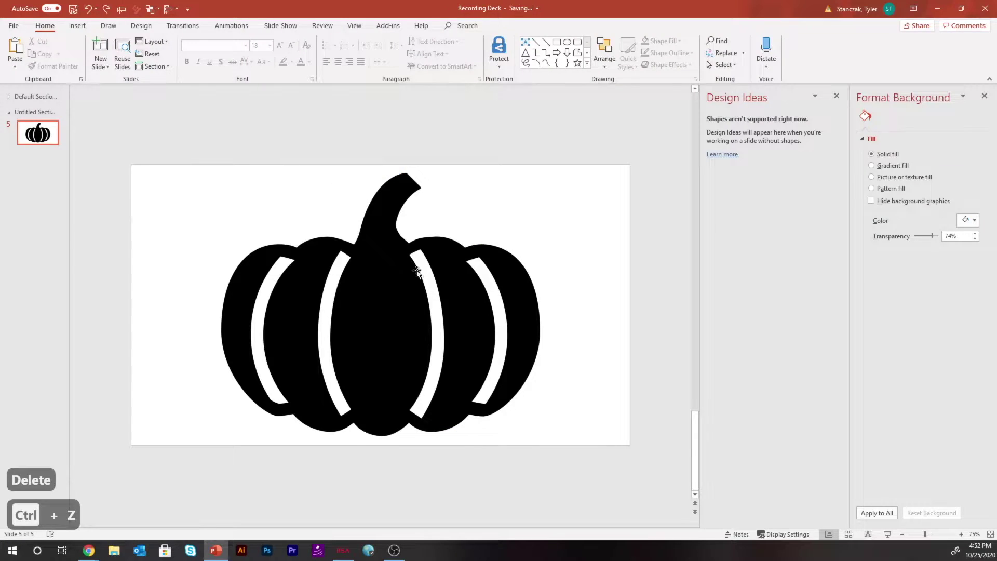
{"action": "left_click", "coordinate": [417, 271]}
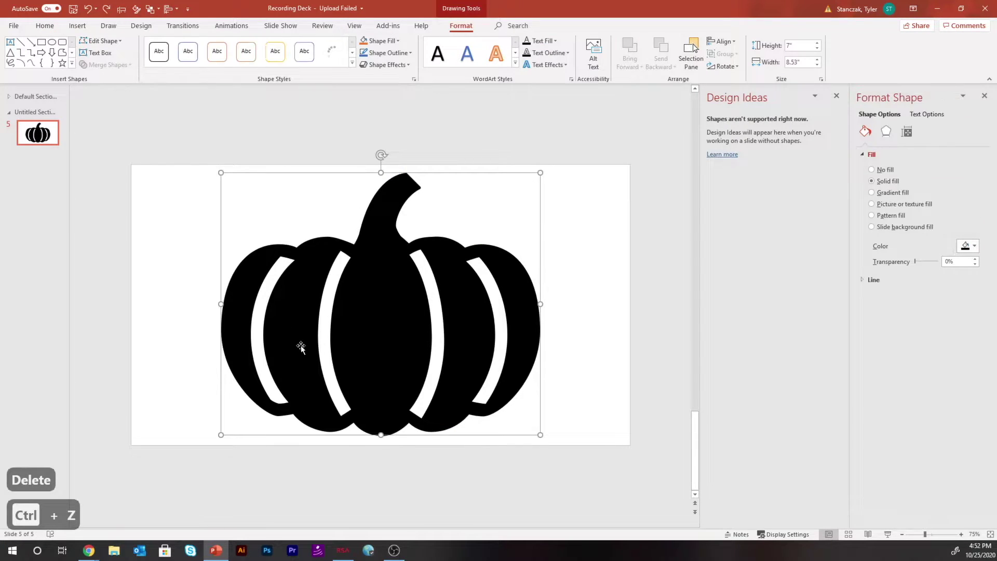
{"action": "key", "text": "Delete"}
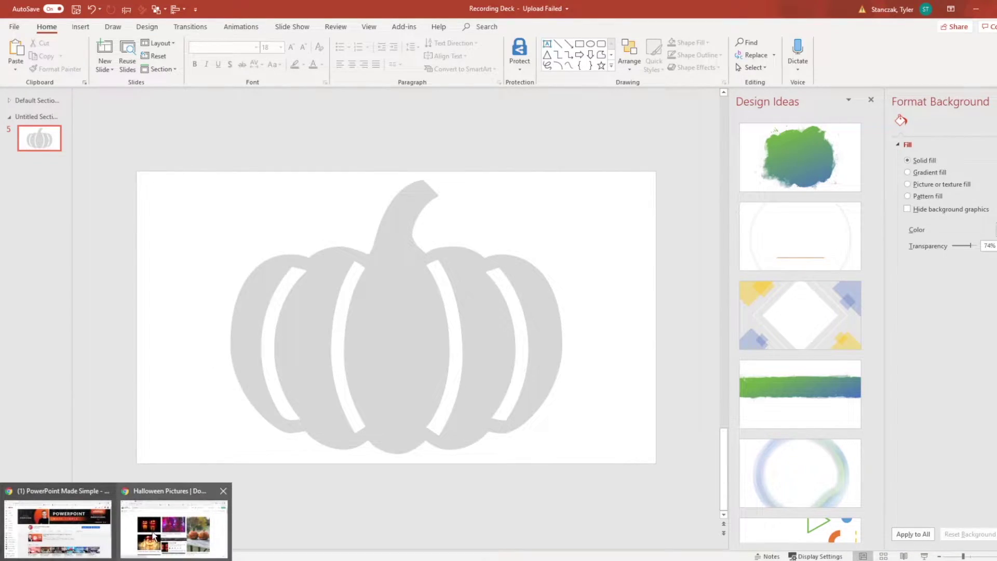
Step: Choose the solid black Bat icon on Noun Project and place it on slide 5 over the pumpkin
{"action": "left_click", "coordinate": [173, 529]}
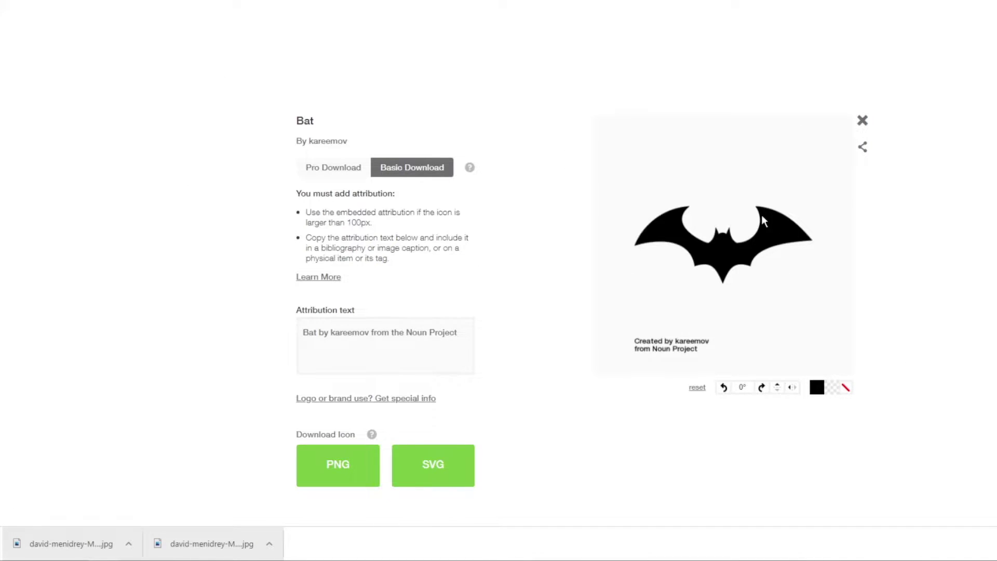
{"action": "left_click", "coordinate": [862, 121]}
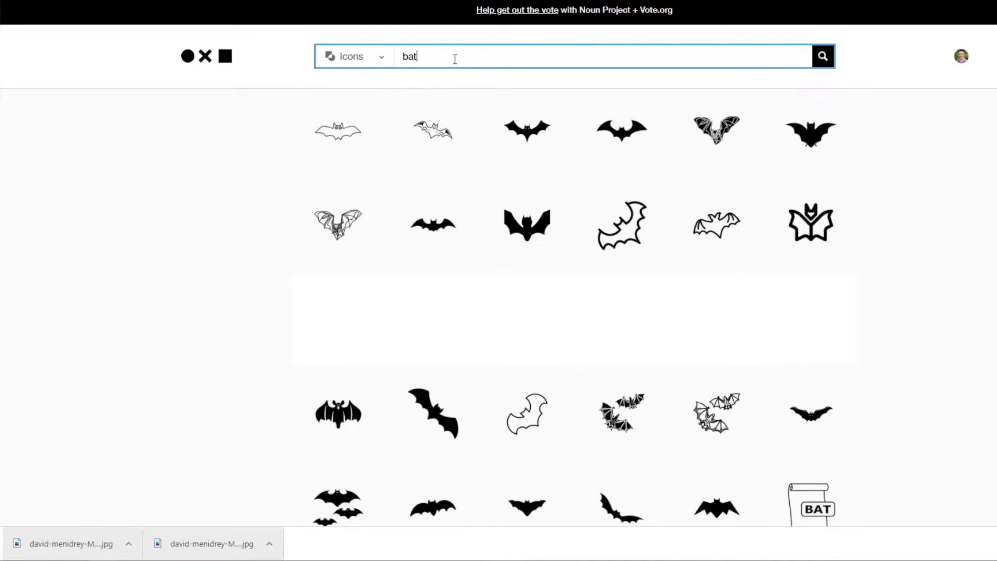
{"action": "left_click", "coordinate": [618, 133]}
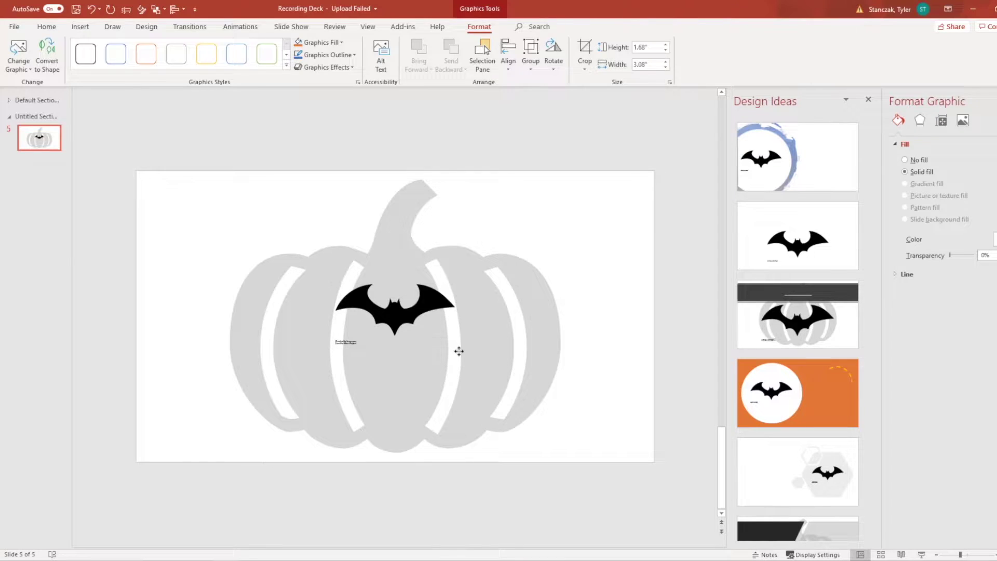
{"action": "left_click", "coordinate": [459, 352]}
{"action": "left_click", "coordinate": [411, 314]}
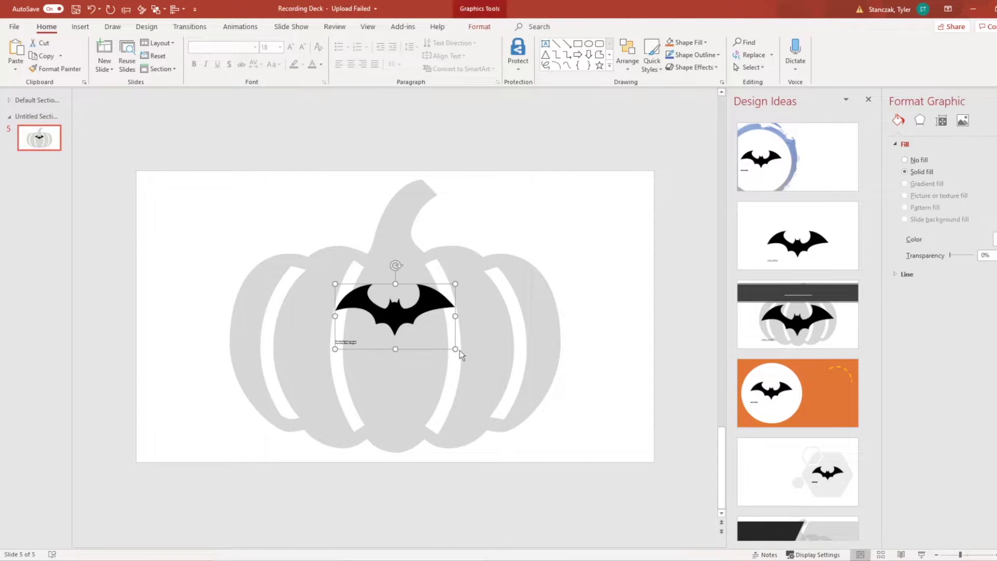
Step: Ungroup the bat into a drawing shape without its attribution text, and centre and size it over the pumpkin
{"action": "left_click_drag", "start_coordinate": [455, 349], "coordinate": [601, 462]}
{"action": "right_click", "coordinate": [414, 346]}
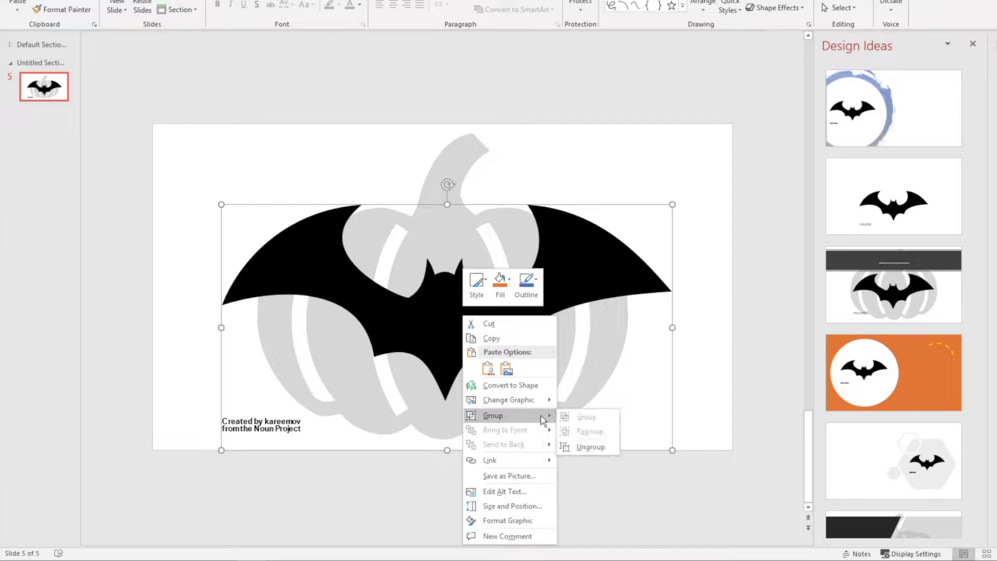
{"action": "left_click", "coordinate": [592, 447]}
{"action": "left_click", "coordinate": [561, 284]}
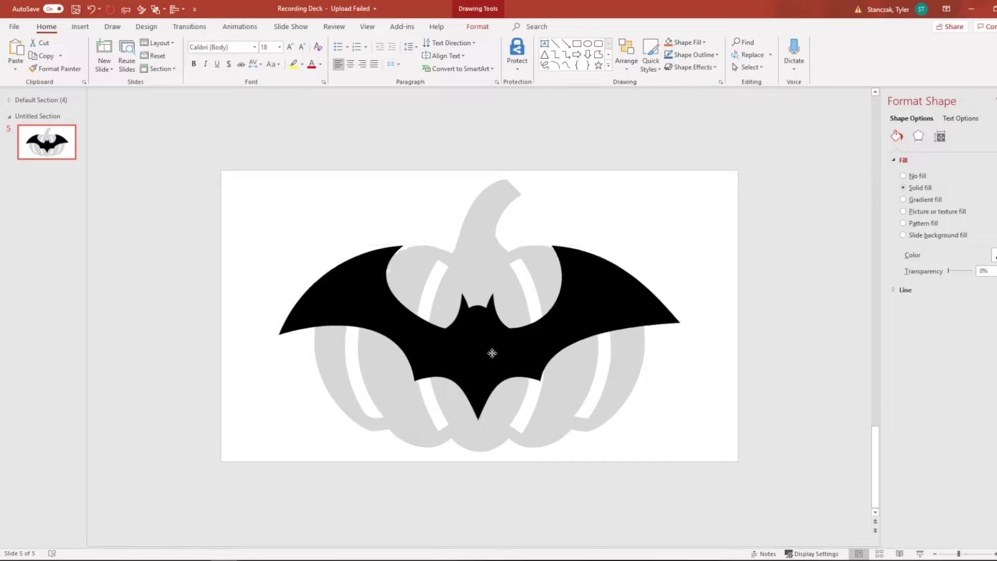
{"action": "left_click_drag", "start_coordinate": [489, 357], "coordinate": [486, 352]}
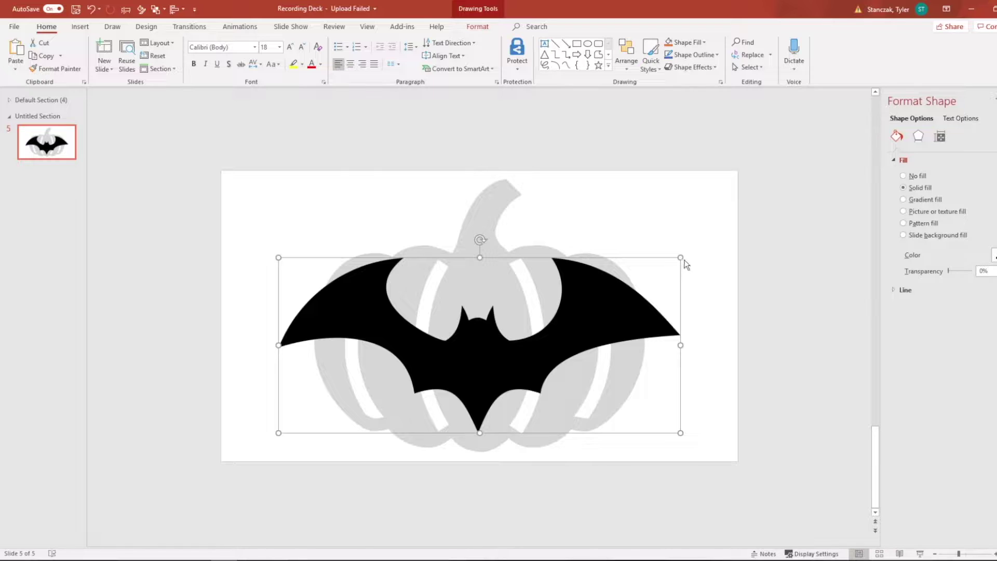
{"action": "left_click_drag", "start_coordinate": [640, 286], "coordinate": [633, 295]}
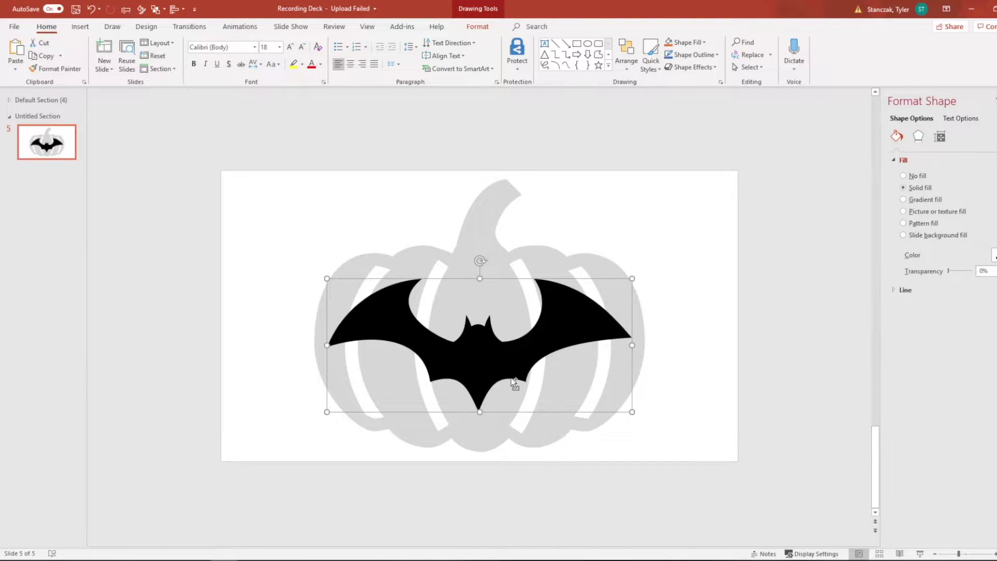
{"action": "scroll", "coordinate": [511, 378], "scroll_direction": "up", "scroll_amount": 2}
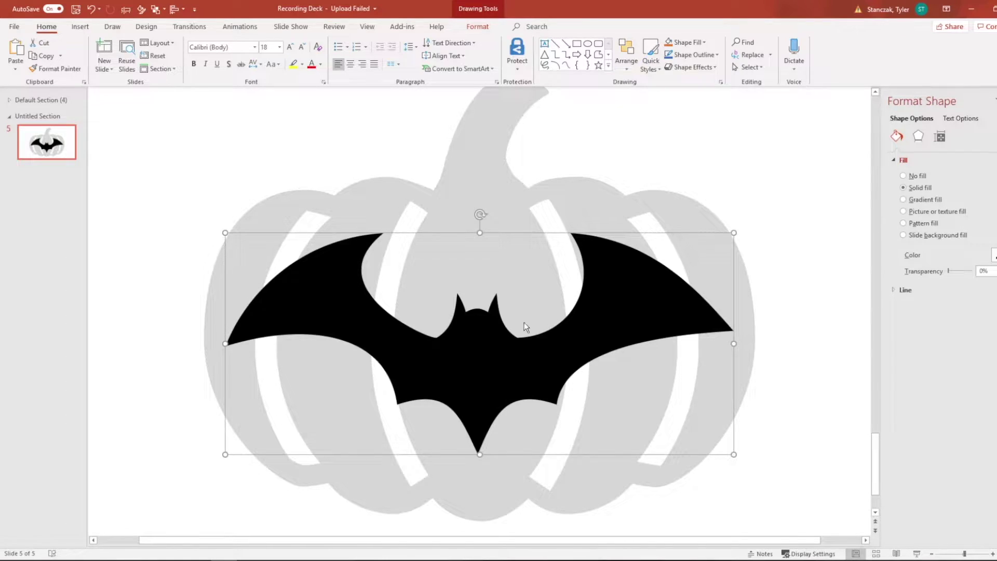
Step: Give the bat No Fill and a black 2.52 pt dashed outline
{"action": "left_click", "coordinate": [478, 27]}
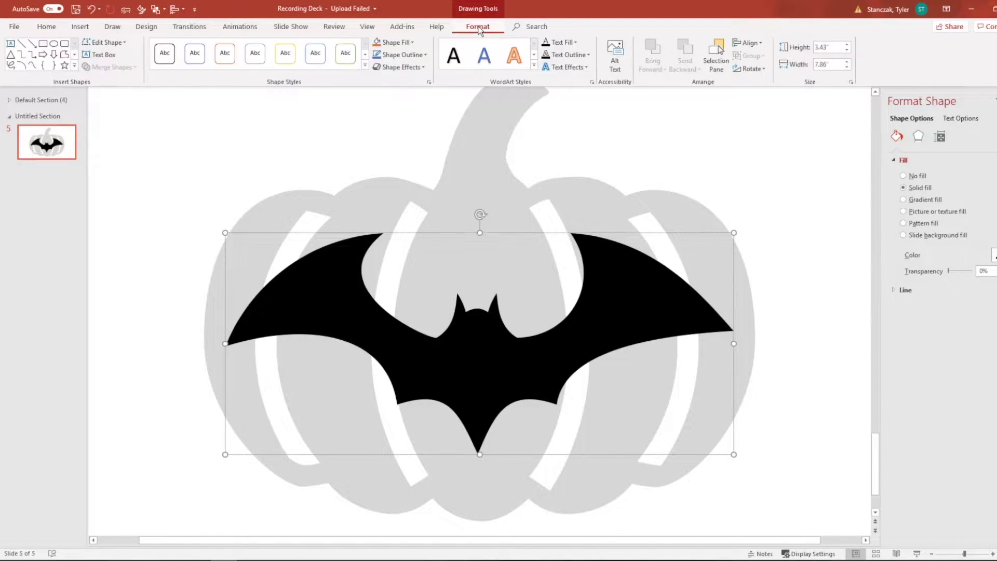
{"action": "left_click", "coordinate": [399, 45]}
{"action": "left_click", "coordinate": [428, 159]}
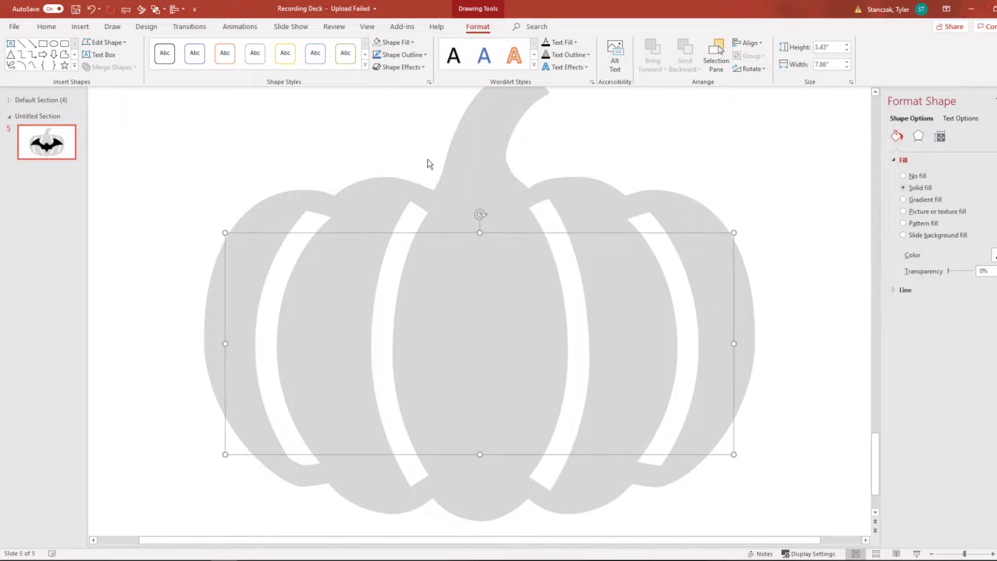
{"action": "left_click", "coordinate": [407, 54]}
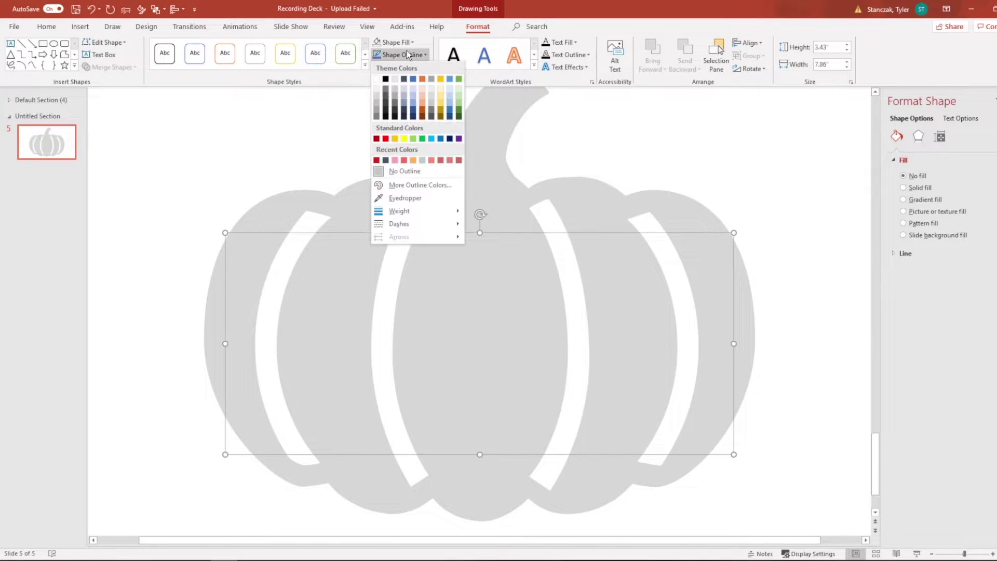
{"action": "left_click", "coordinate": [384, 80]}
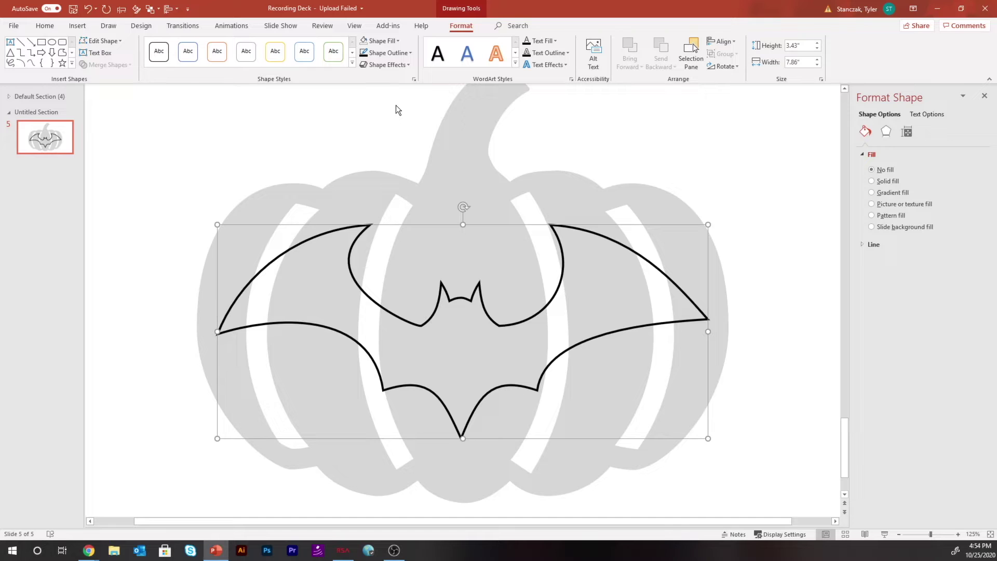
{"action": "left_click", "coordinate": [869, 244]}
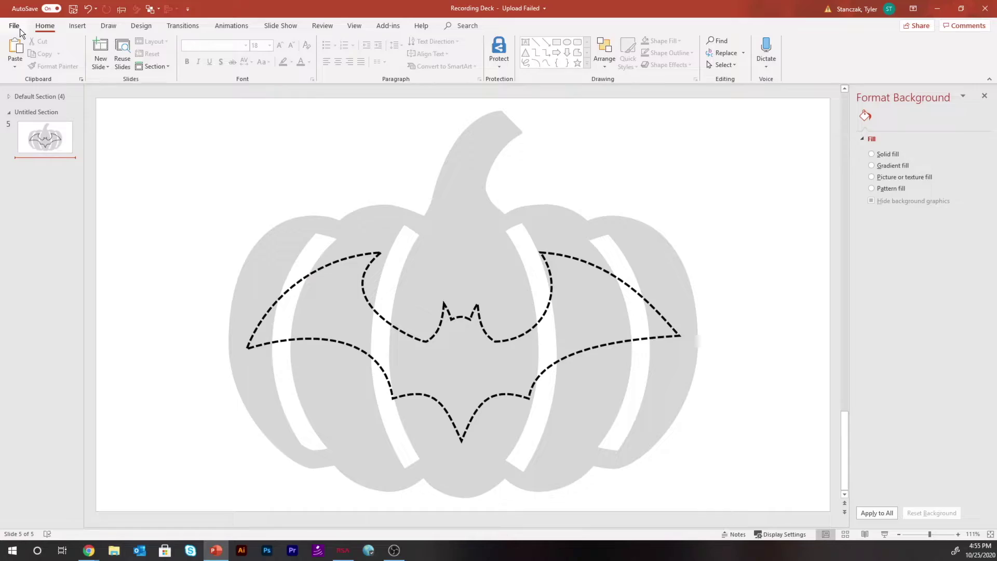
Step: Open the print preview of the pumpkin bat slide from the File menu
{"action": "left_click", "coordinate": [15, 26]}
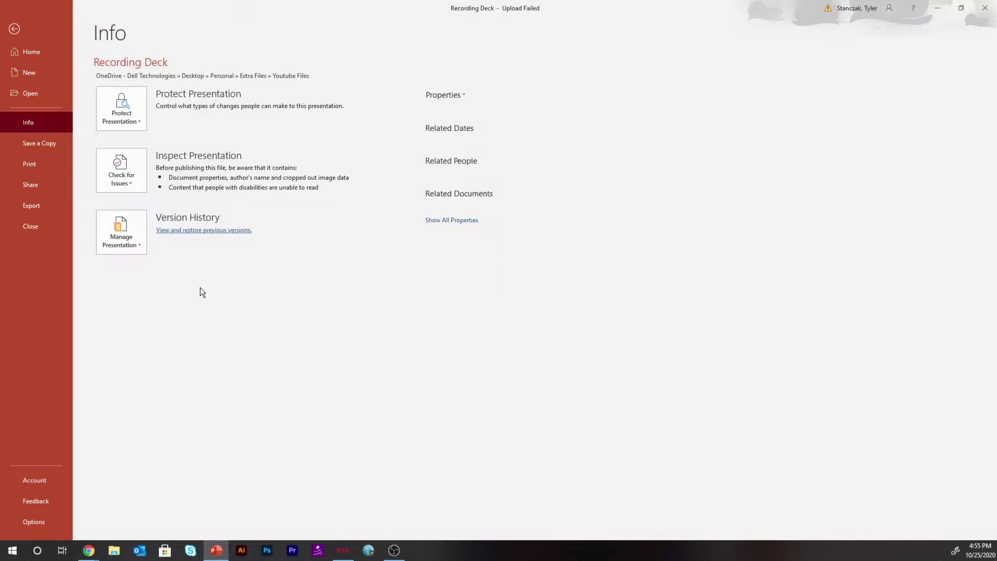
{"action": "left_click", "coordinate": [36, 165]}
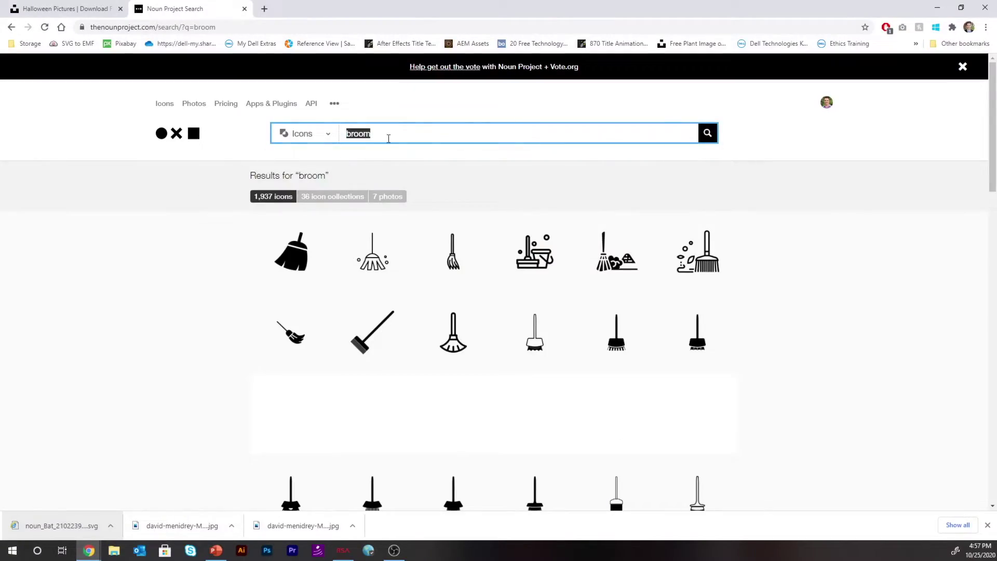
Step: Search Noun Project for 'halloween' and download the flying witch icon as an SVG with Basic Download
{"action": "type", "text": "halloween"}
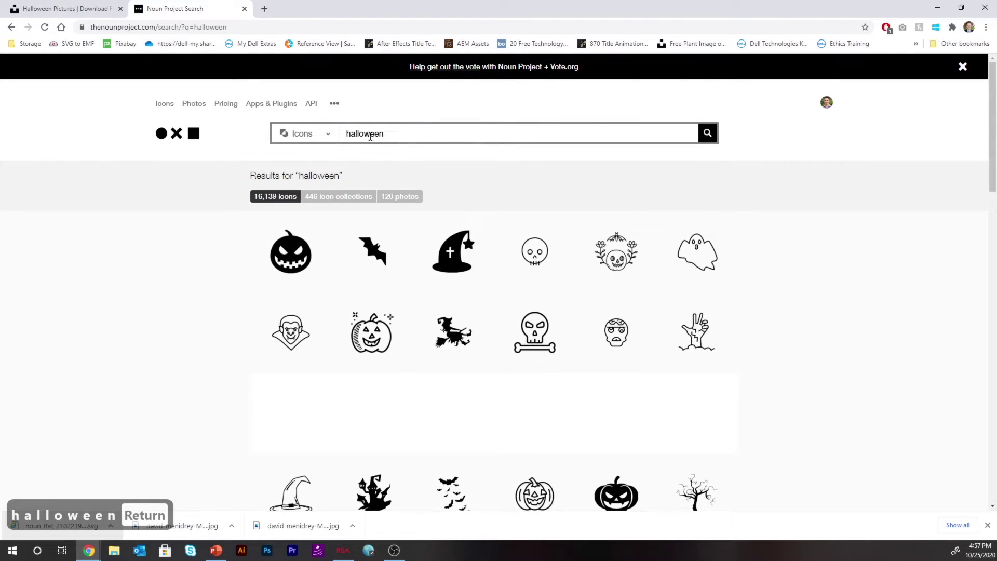
{"action": "scroll", "coordinate": [443, 311], "scroll_direction": "down", "scroll_amount": 1}
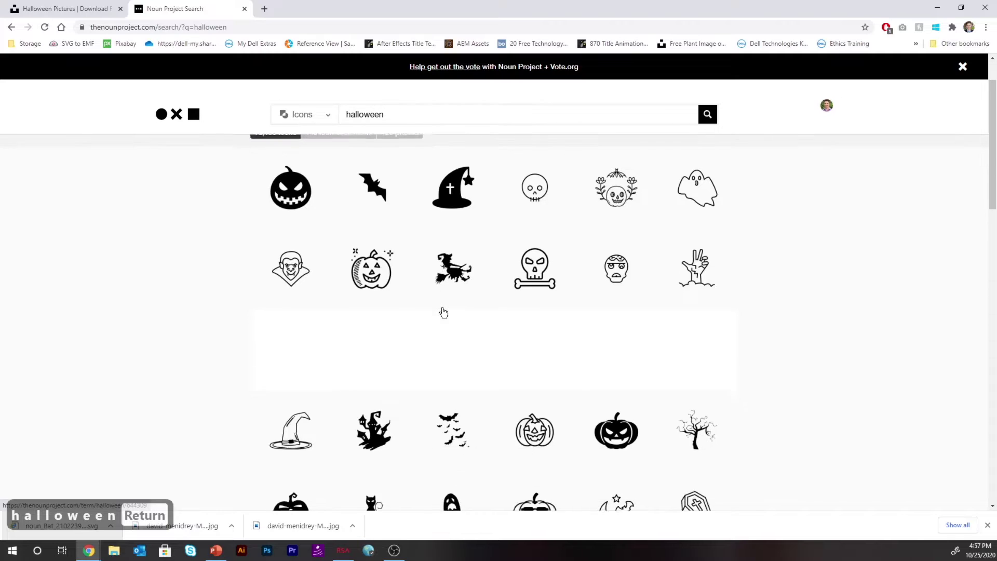
{"action": "left_click", "coordinate": [451, 270]}
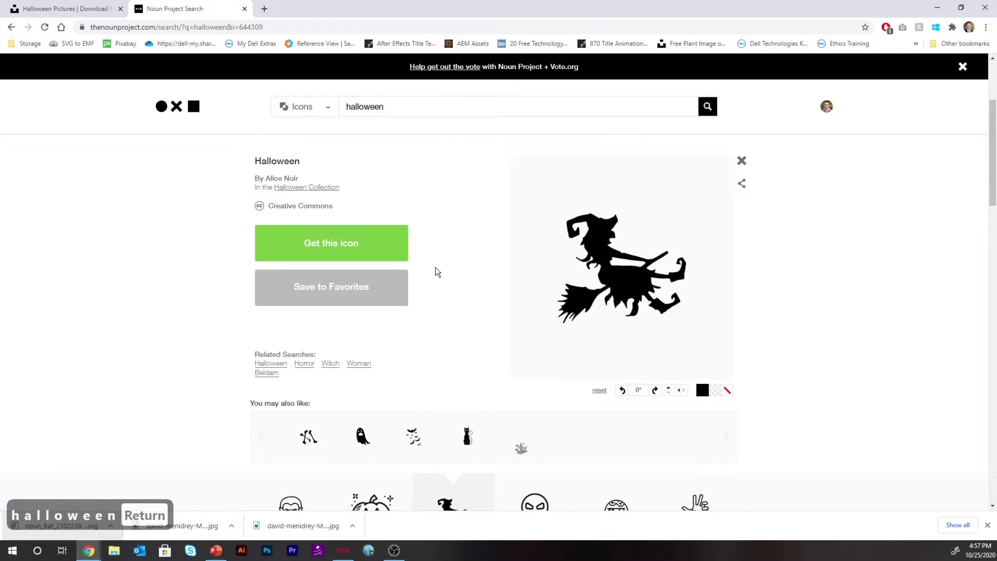
{"action": "left_click", "coordinate": [390, 258]}
{"action": "left_click", "coordinate": [358, 384]}
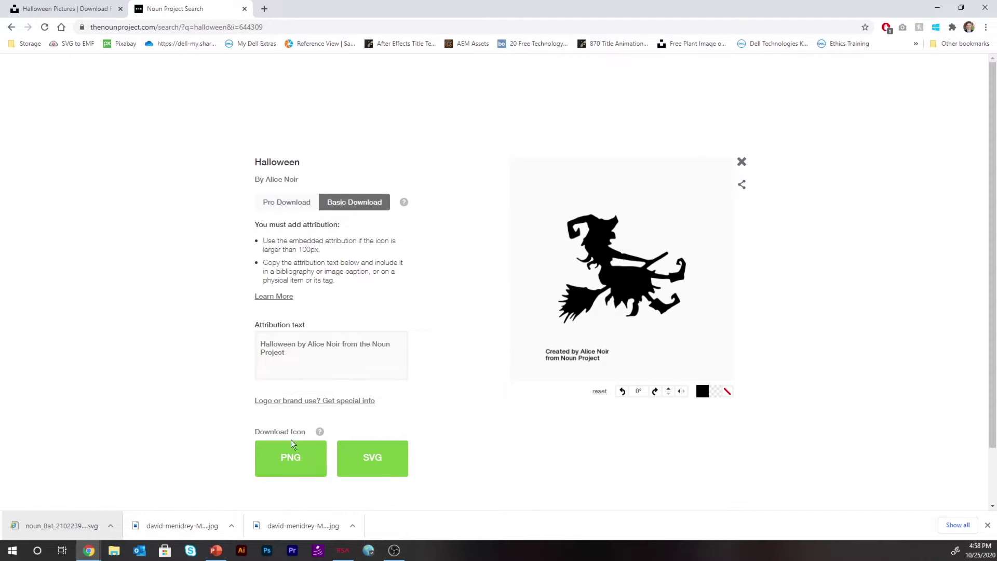
{"action": "left_click", "coordinate": [373, 458]}
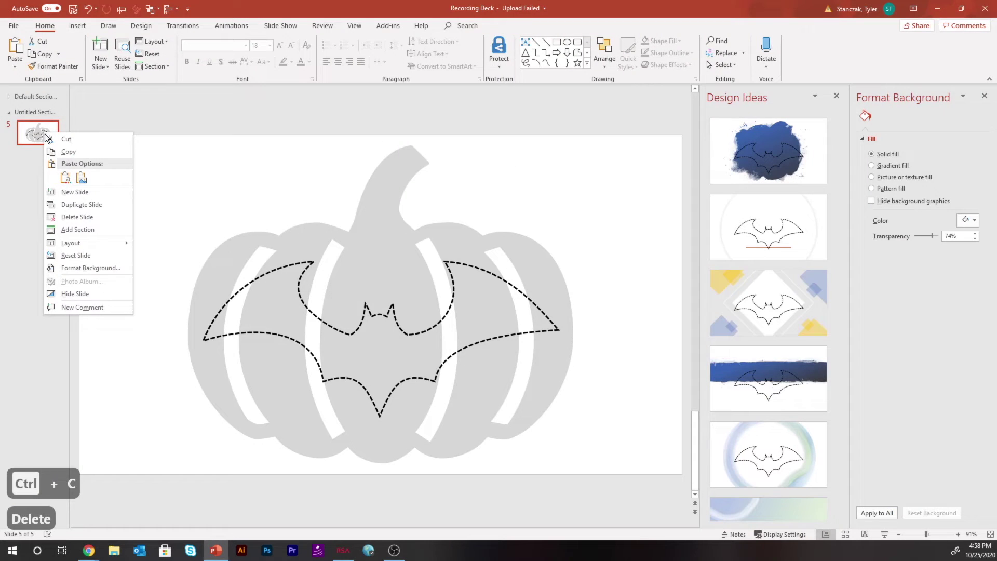
Step: Duplicate slide 5, delete the bat from the copy, and paste the witch enlarged over the pumpkin
{"action": "left_click", "coordinate": [77, 204]}
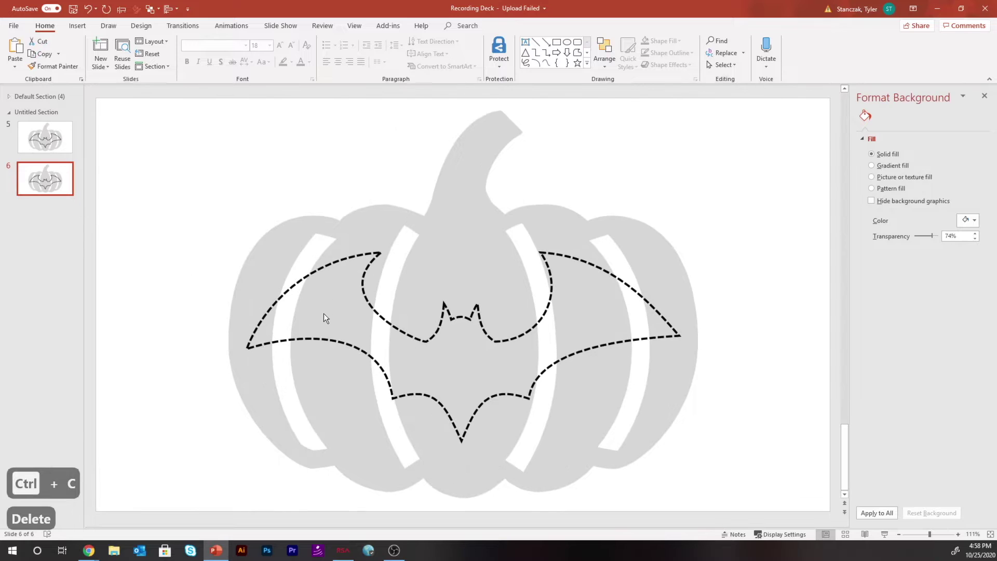
{"action": "left_click", "coordinate": [377, 310]}
{"action": "key", "text": "Delete"}
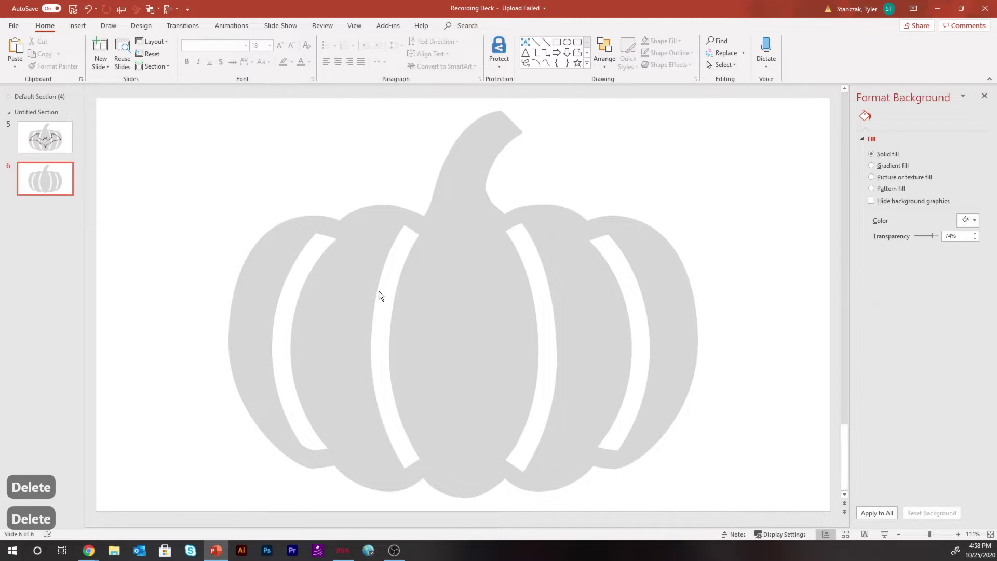
{"action": "key", "text": "ctrl+v"}
{"action": "left_click_drag", "start_coordinate": [479, 370], "coordinate": [394, 307]}
Step: Ungroup the witch picture, converting it into an editable drawing shape
{"action": "right_click", "coordinate": [394, 307]}
{"action": "mouse_move", "coordinate": [444, 392]}
{"action": "left_click", "coordinate": [507, 420]}
{"action": "left_click", "coordinate": [482, 305]}
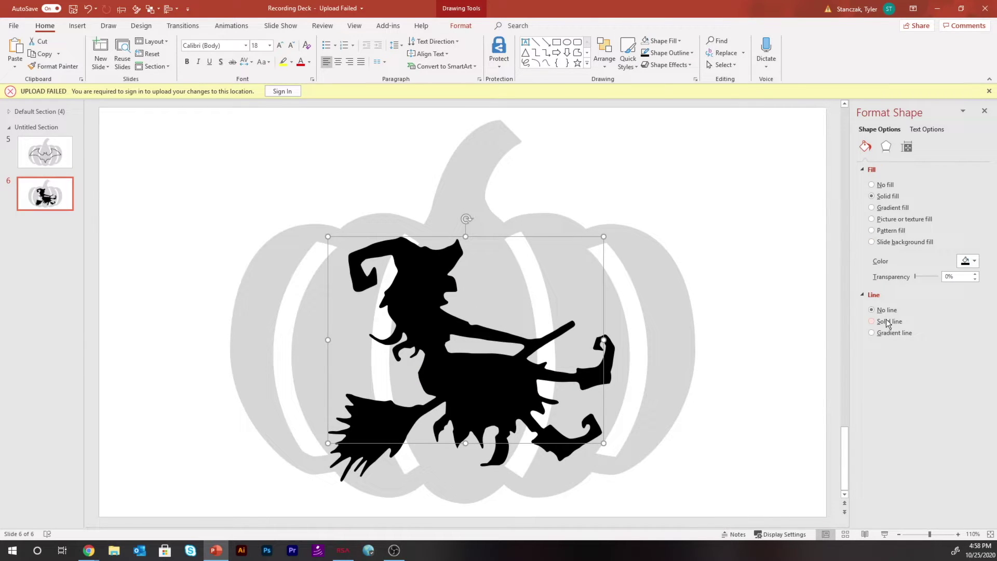
Step: Give the witch no fill and a solid 1 pt dashed outline
{"action": "left_click", "coordinate": [878, 170]}
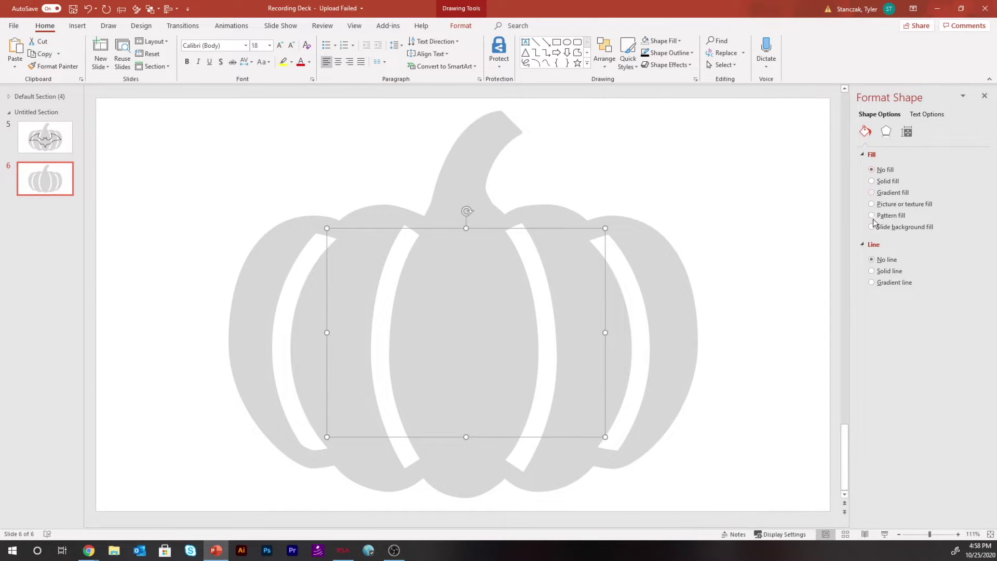
{"action": "left_click", "coordinate": [877, 271]}
{"action": "left_click", "coordinate": [953, 331]}
{"action": "key", "text": "Return"}
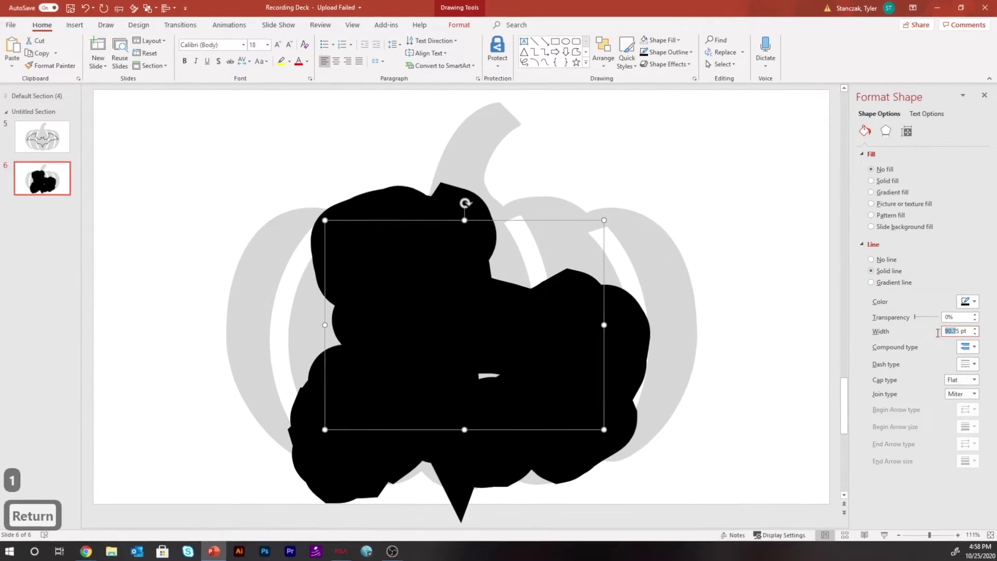
{"action": "key", "text": "BackSpace"}
{"action": "key", "text": "BackSpace"}
{"action": "key", "text": "BackSpace"}
{"action": "key", "text": "BackSpace"}
{"action": "key", "text": "BackSpace"}
{"action": "type", "text": "1"}
{"action": "key", "text": "Return"}
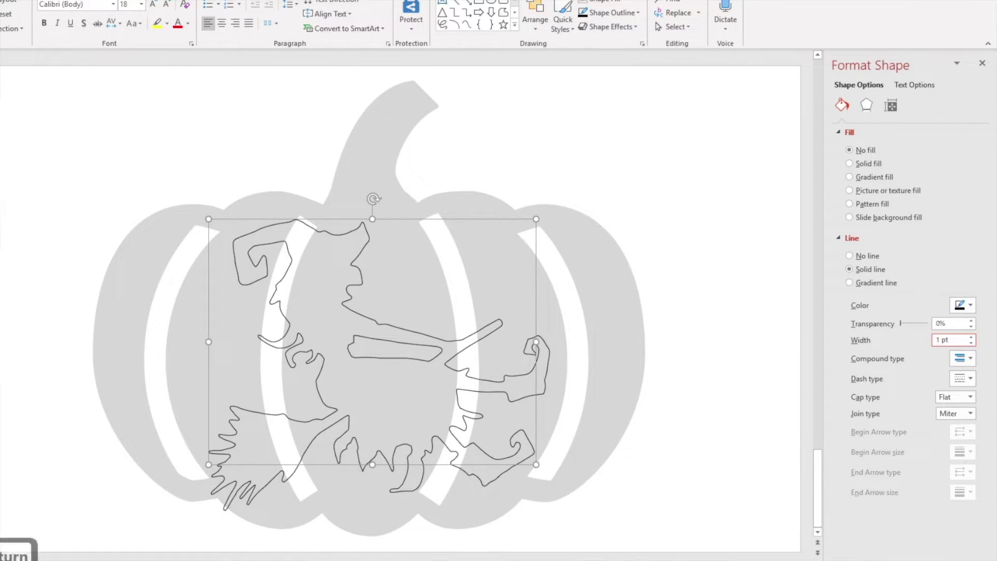
{"action": "left_click", "coordinate": [961, 384]}
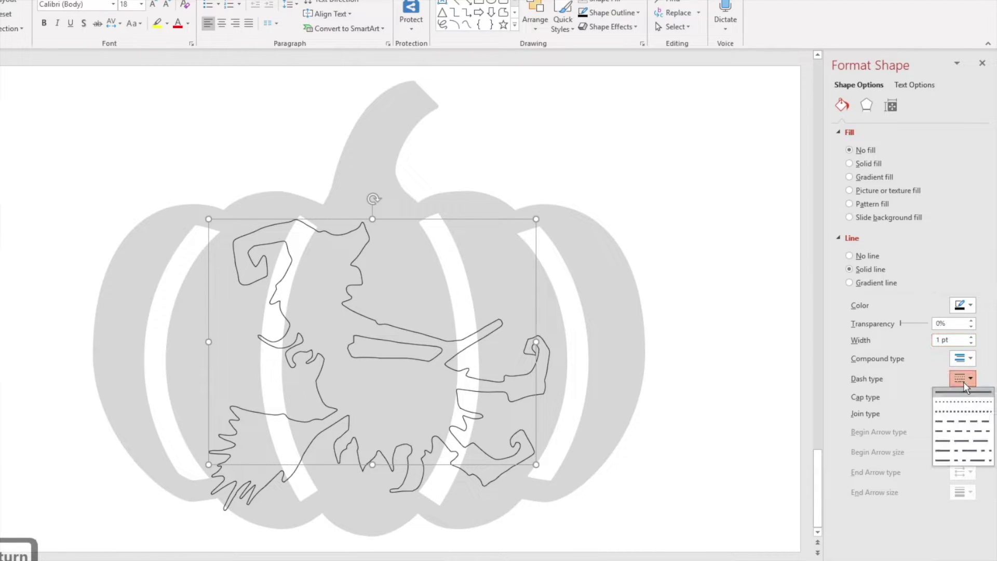
{"action": "left_click", "coordinate": [965, 408]}
Step: Shrink the witch outline to sit inside the pumpkin on slide 6
{"action": "left_click_drag", "start_coordinate": [539, 464], "coordinate": [509, 440]}
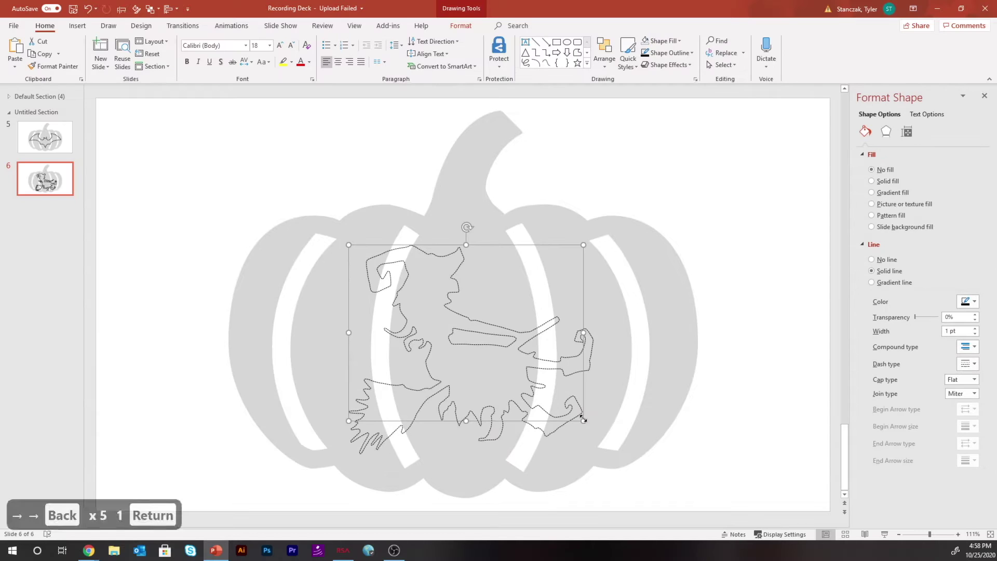
{"action": "left_click", "coordinate": [709, 407]}
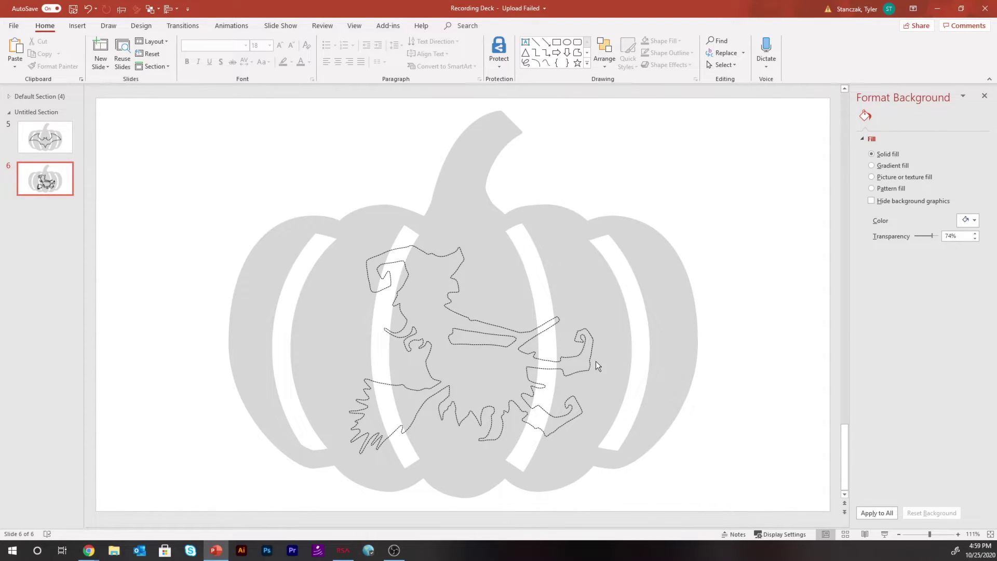
{"action": "left_click", "coordinate": [579, 358]}
{"action": "left_click", "coordinate": [52, 176]}
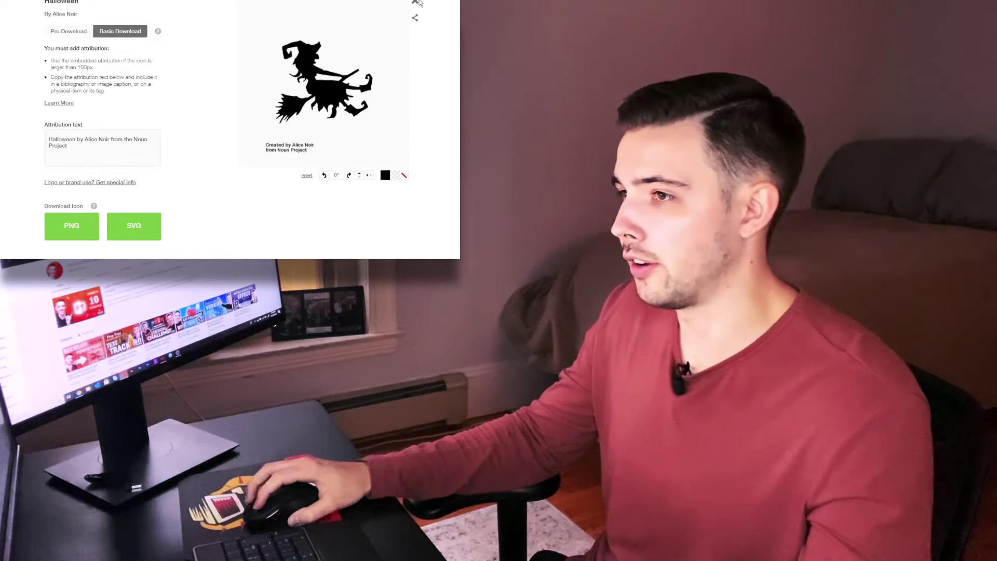
Step: Select the ghost icon from the Halloween results, start getting it, and duplicate the witch slide
{"action": "left_click", "coordinate": [415, 5]}
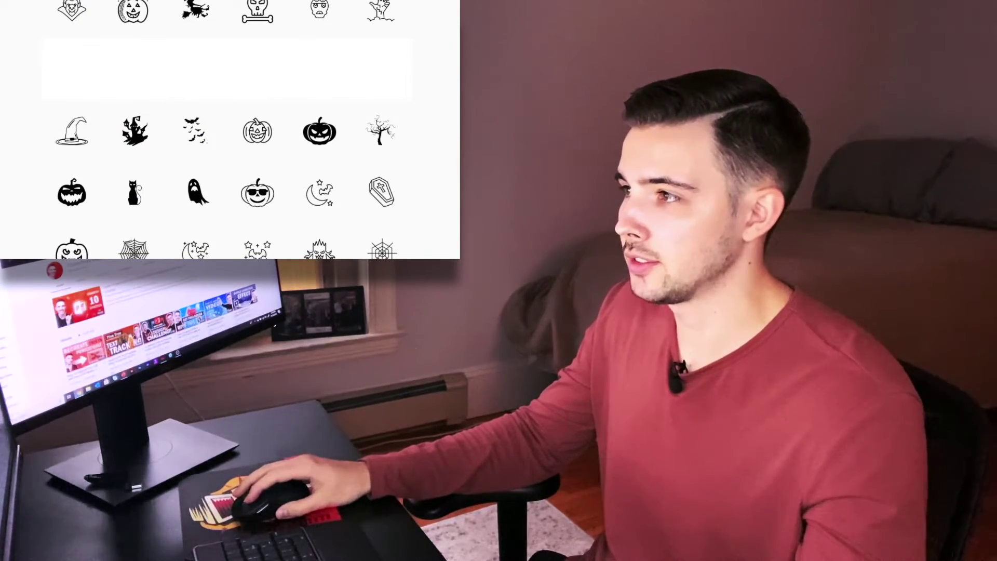
{"action": "scroll", "coordinate": [173, 40], "scroll_direction": "down", "scroll_amount": 2}
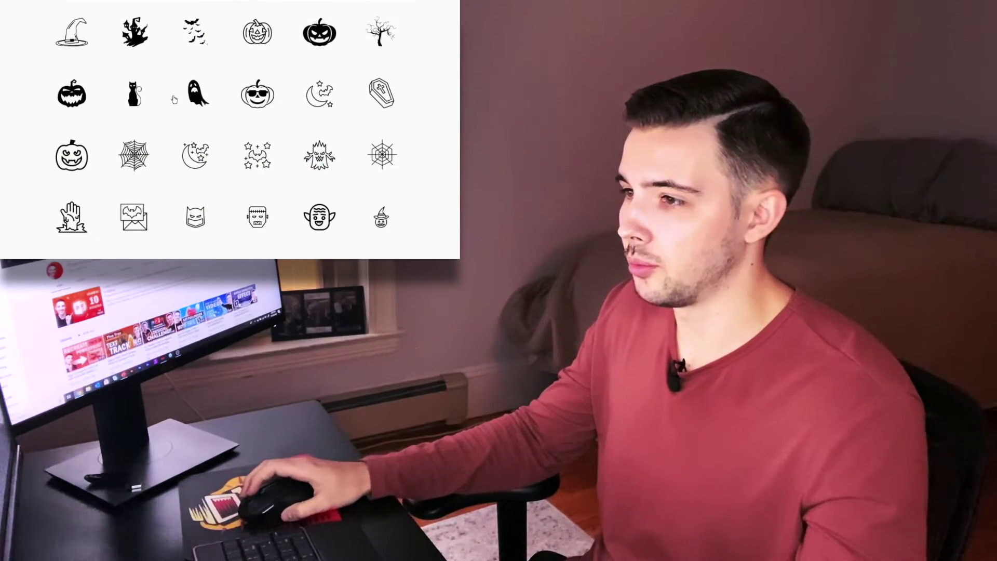
{"action": "left_click", "coordinate": [198, 97]}
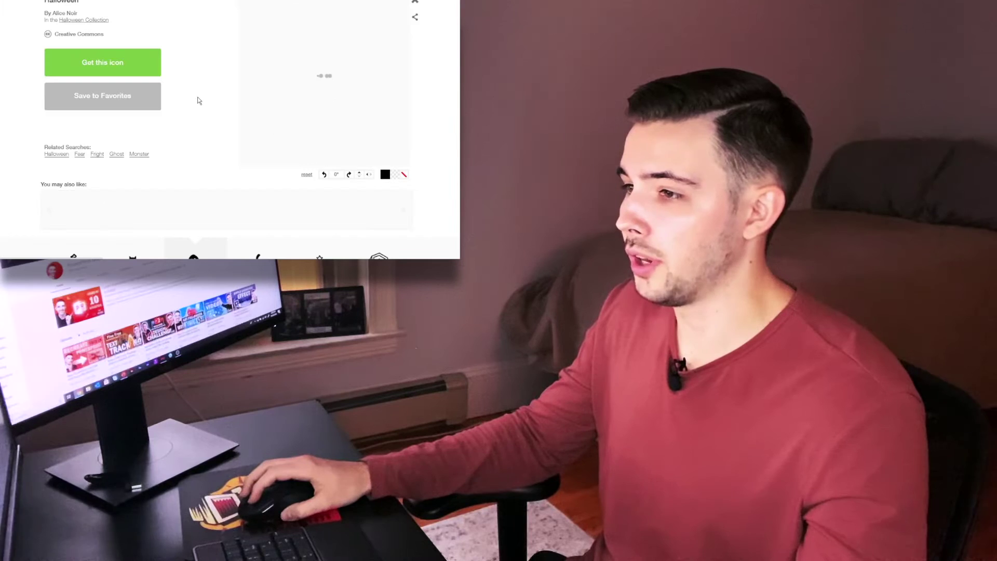
{"action": "left_click", "coordinate": [119, 64]}
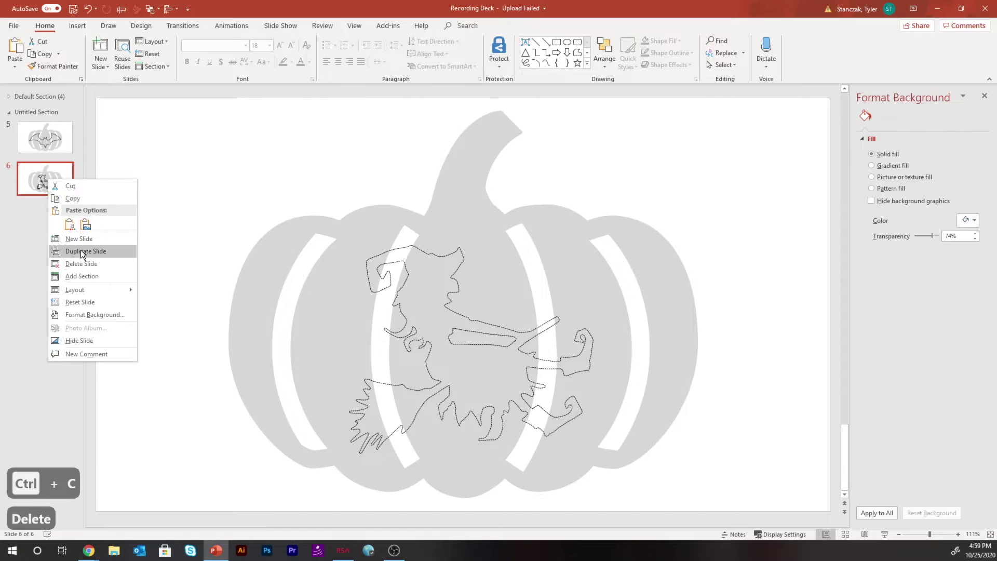
{"action": "left_click", "coordinate": [80, 250]}
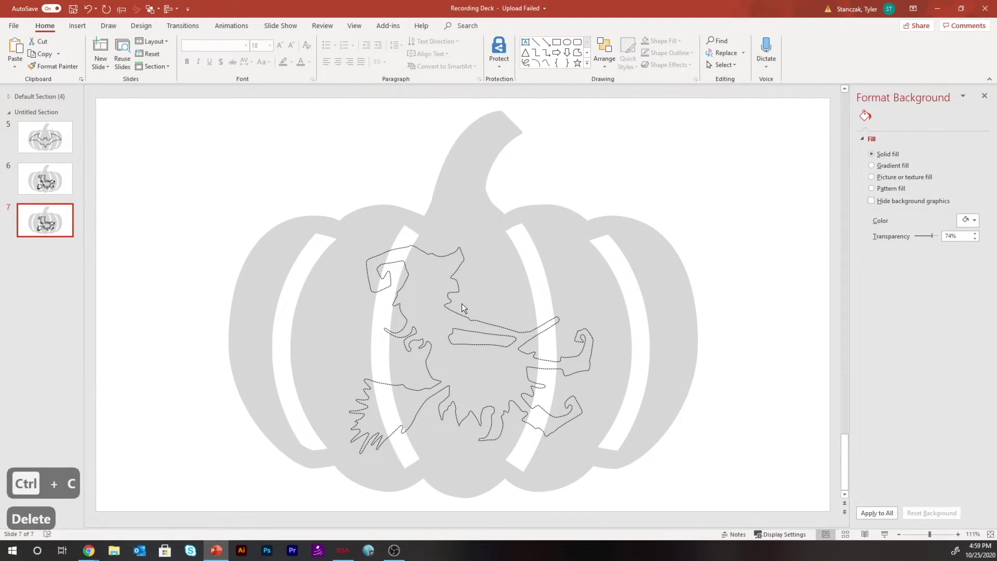
Step: Replace the witch with the pasted black ghost, centred and enlarged inside the pumpkin
{"action": "key", "text": "ctrl+z"}
{"action": "key", "text": "Delete"}
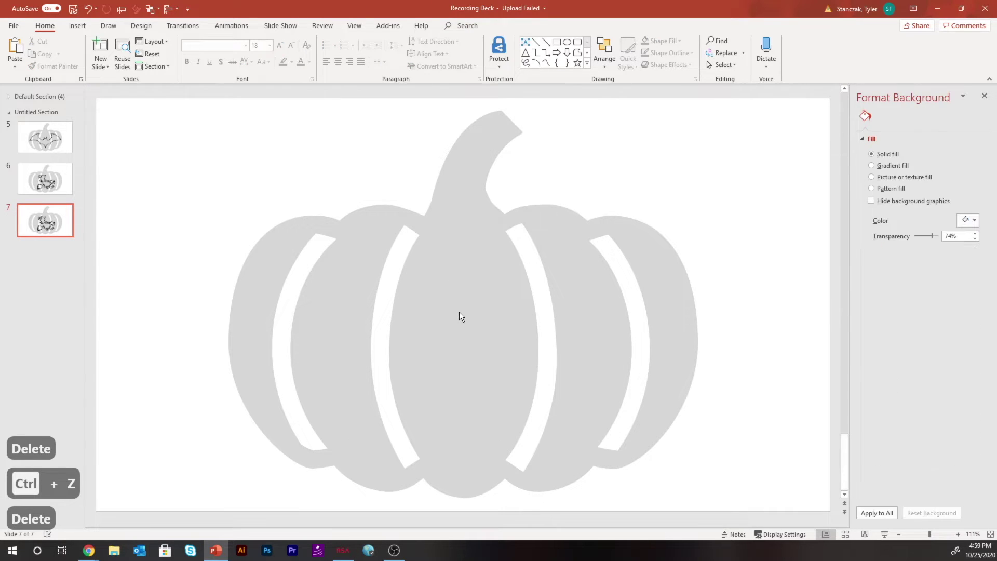
{"action": "key", "text": "ctrl+v"}
{"action": "left_click_drag", "start_coordinate": [650, 241], "coordinate": [441, 376]}
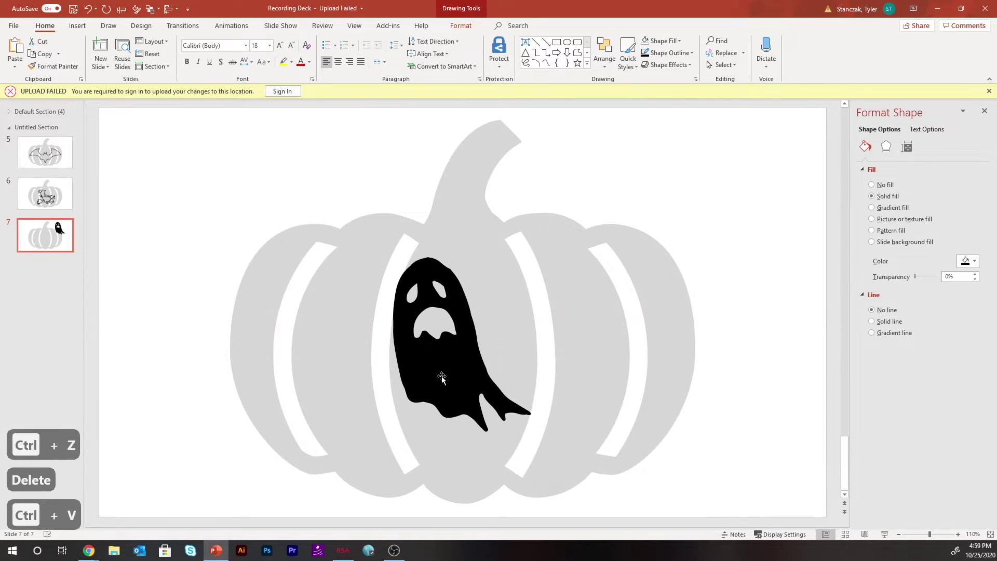
{"action": "left_click_drag", "start_coordinate": [521, 428], "coordinate": [549, 462]}
{"action": "left_click_drag", "start_coordinate": [504, 395], "coordinate": [487, 390]}
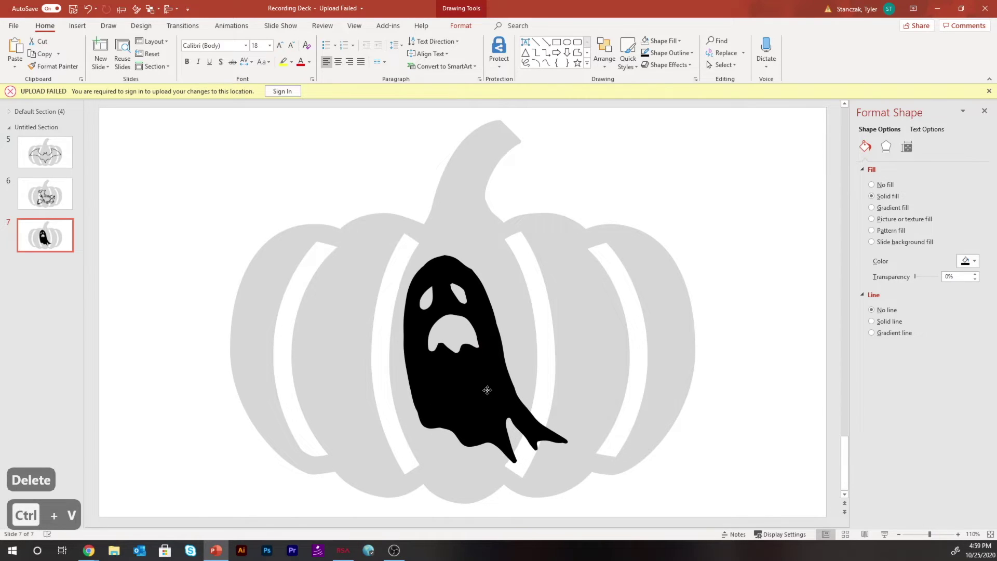
Step: Style the ghost with no fill and a dashed solid outline, 1.75 pt wide
{"action": "left_click", "coordinate": [898, 321]}
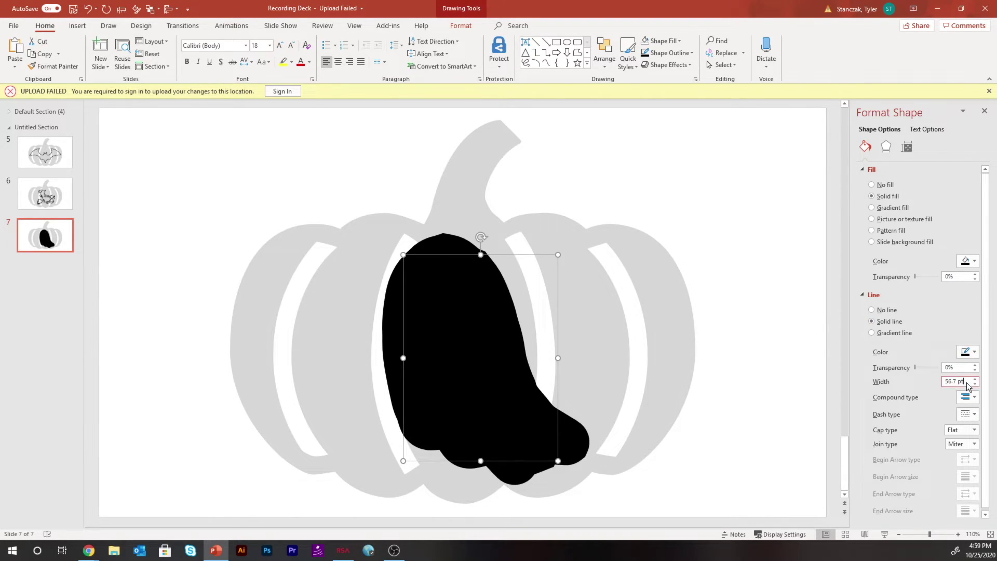
{"action": "key", "text": "Return"}
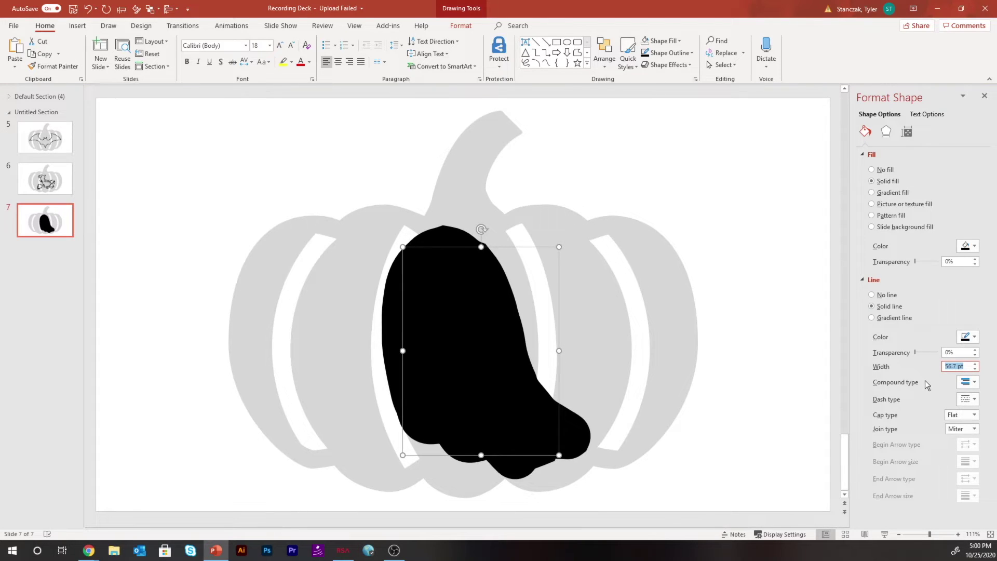
{"action": "type", "text": "1"}
{"action": "key", "text": "Return"}
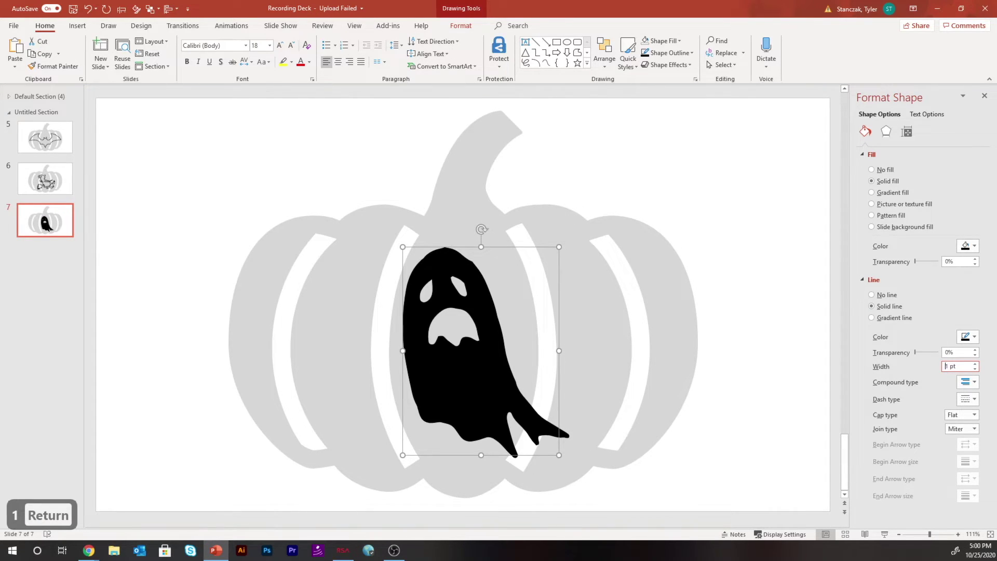
{"action": "left_click", "coordinate": [881, 171]}
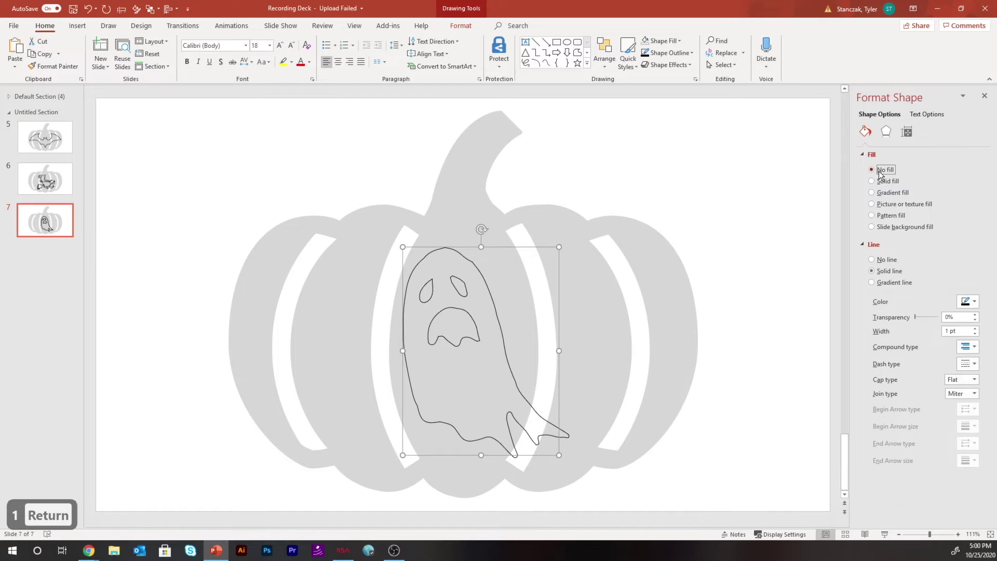
{"action": "left_click", "coordinate": [968, 363]}
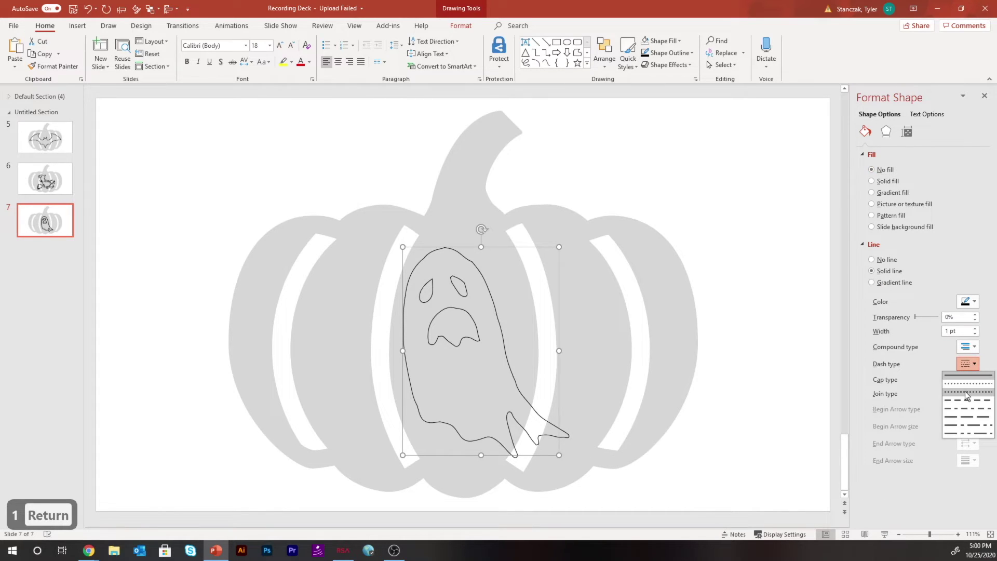
{"action": "left_click", "coordinate": [964, 393]}
{"action": "left_click", "coordinate": [975, 328]}
{"action": "left_click", "coordinate": [975, 328]}
{"action": "left_click", "coordinate": [975, 328]}
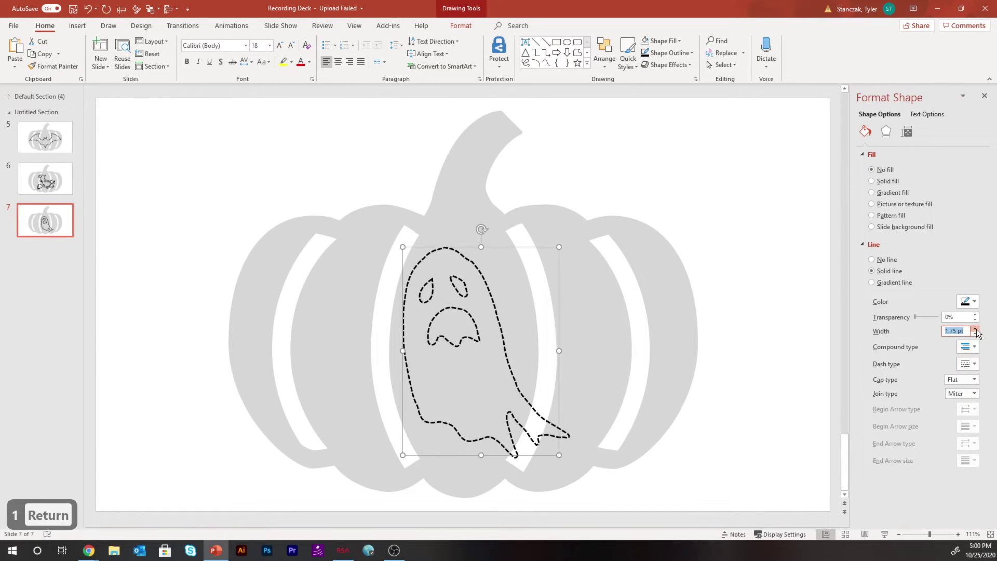